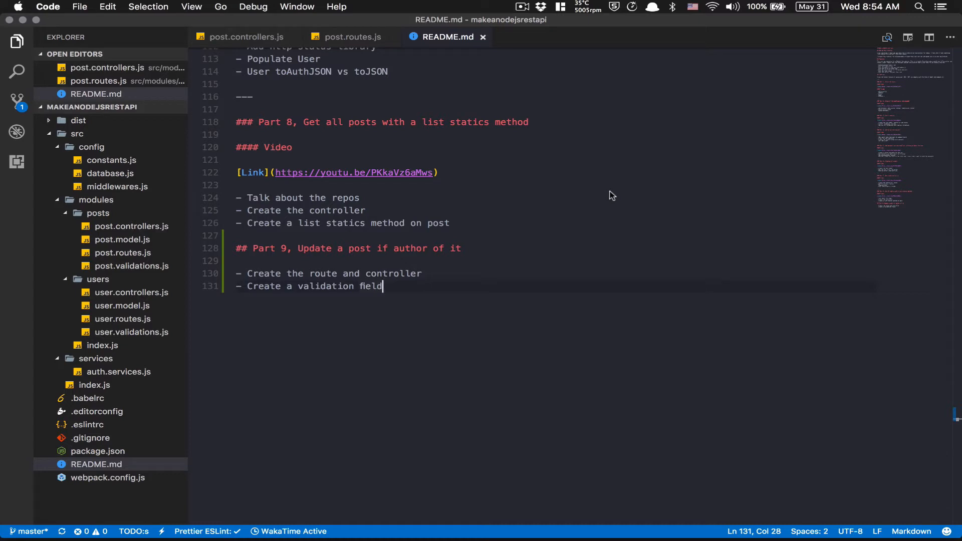
# Add the README 'Part 9, Update a post if author of it' section with route, controller and validation bullets
pyautogui.click(455, 151)
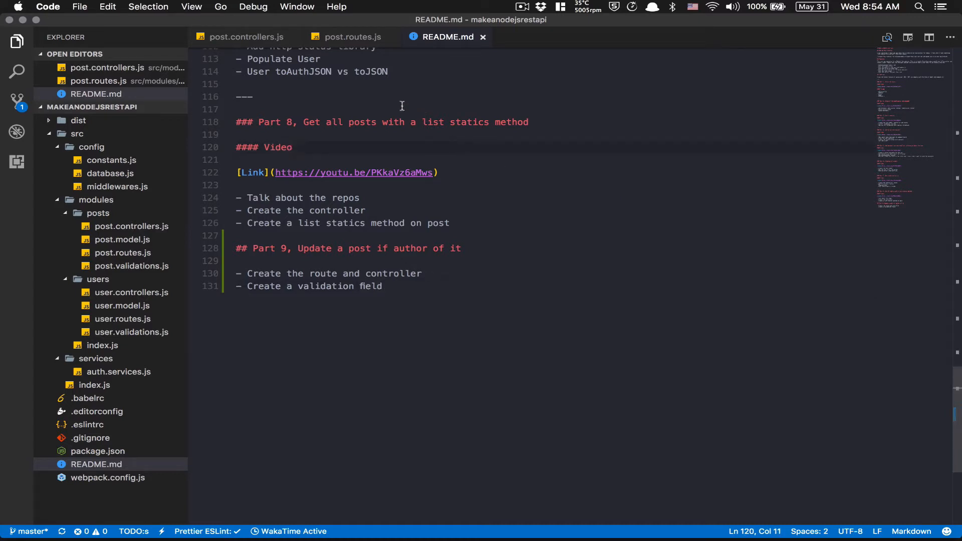
# Add 'export async function updatePost(req, res)' at the end of post.controllers.js with a try/catch body
pyautogui.click(246, 38)
pyautogui.scroll(-3, 357, 129)
pyautogui.scroll(4, 357, 128)
pyautogui.scroll(-3, 358, 128)
pyautogui.scroll(-5, 356, 225)
pyautogui.click(342, 298)
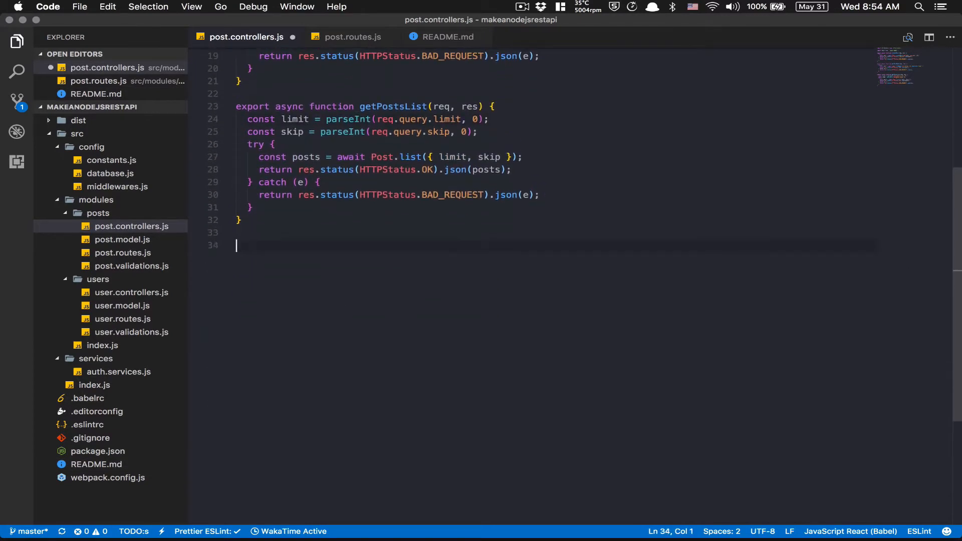
pyautogui.press('Return')
pyautogui.write('export async function updatePost(req, res) {')
pyautogui.press('Return')
pyautogui.write('tr')
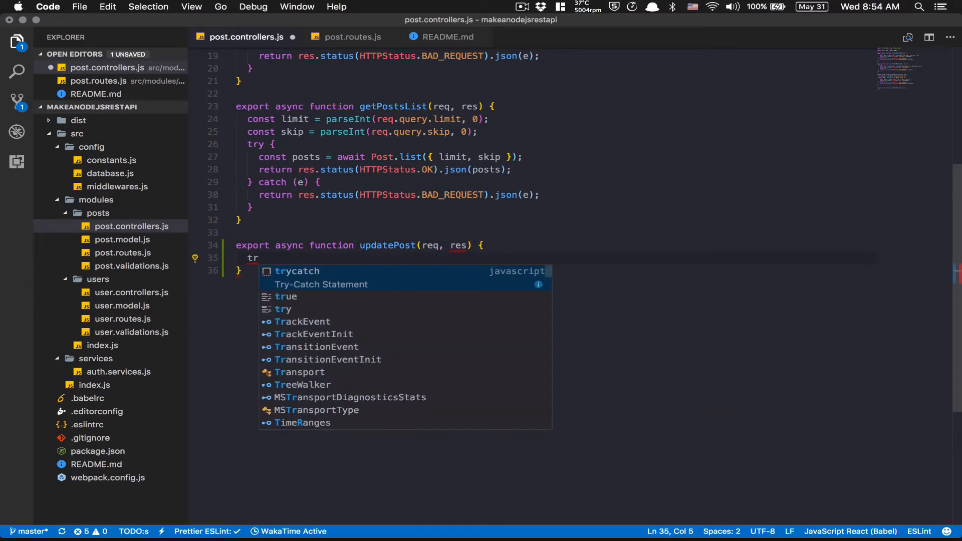
pyautogui.press('Tab')
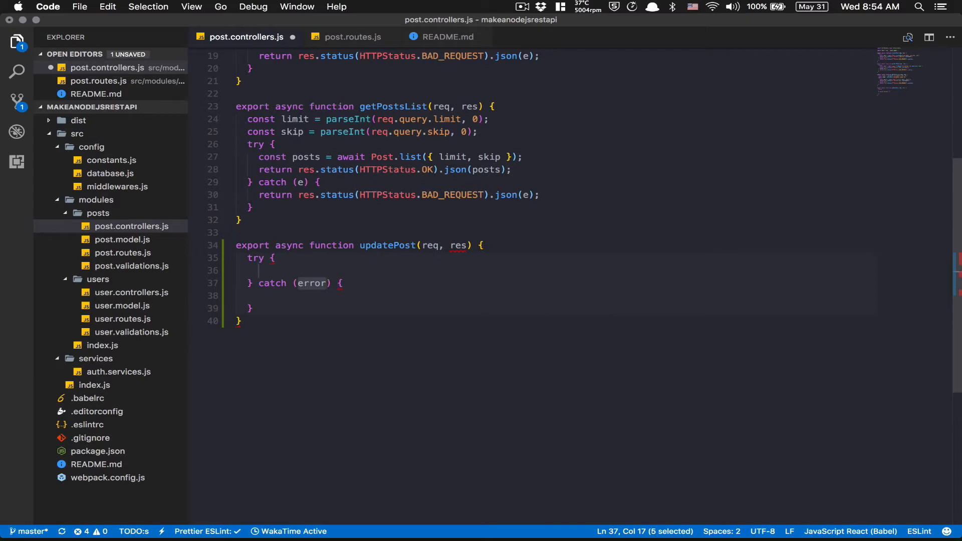
pyautogui.write('e')
# Reuse the earlier BAD_REQUEST error return inside the new catch block
pyautogui.press('Up')
pyautogui.press('Up')
pyautogui.press('Up')
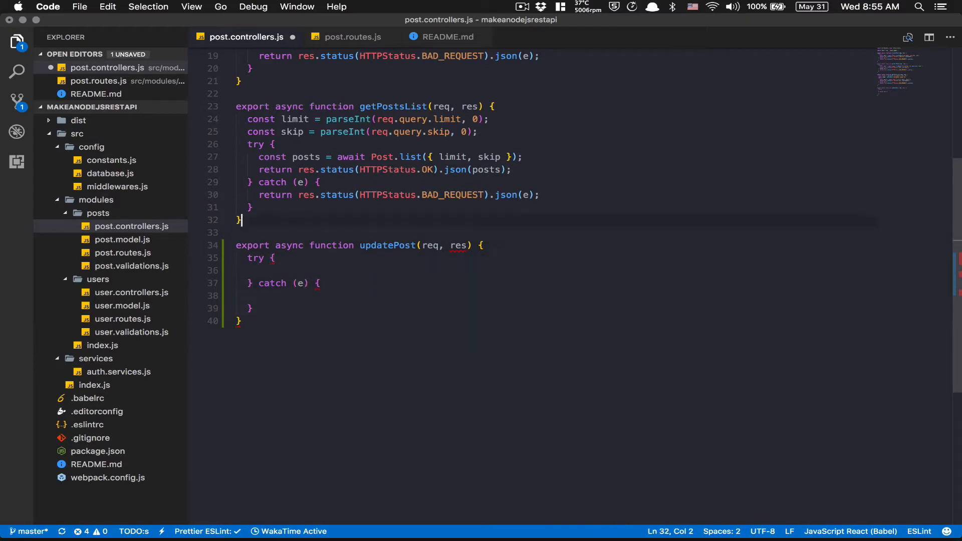
pyautogui.press('Up')
pyautogui.press('Up')
pyautogui.press('Home')
pyautogui.hotkey('shift', 'End')
pyautogui.press('super+c')
pyautogui.press('Down')
pyautogui.press('Down')
pyautogui.press('Down')
pyautogui.press('super+v')
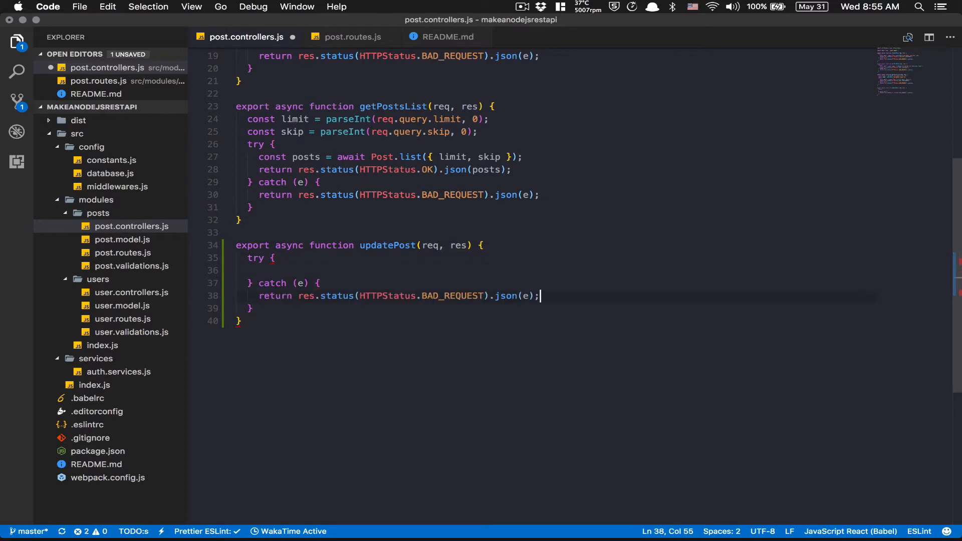
pyautogui.press('Up')
pyautogui.press('Up')
pyautogui.write('const post = awar')
# Write 'const post = await Post.findById(req.params.id);' in the try block with blank lines below
pyautogui.press('BackSpace')
pyautogui.press('BackSpace')
pyautogui.write('ait Post.fin')
pyautogui.press('Tab')
pyautogui.write('(')
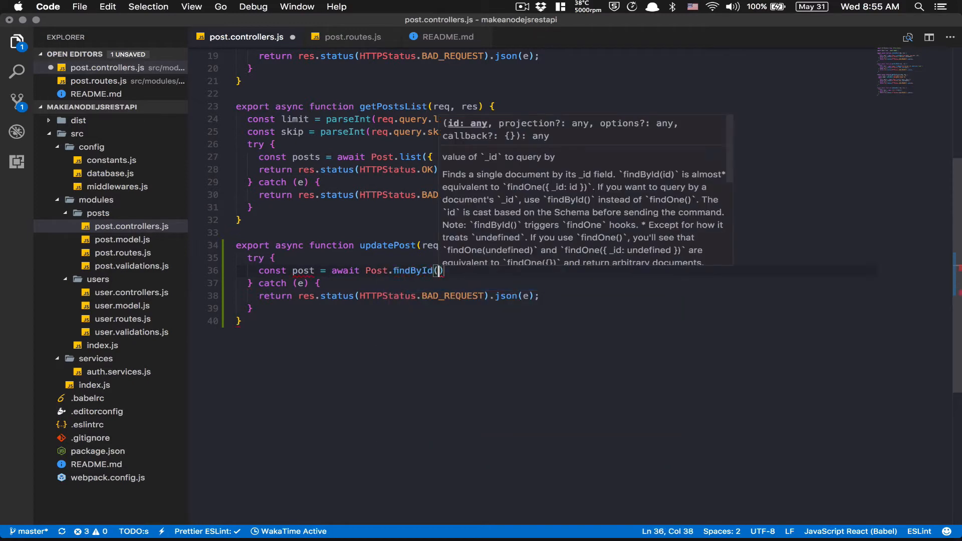
pyautogui.write('req.par')
pyautogui.press('Tab')
pyautogui.write('.id);')
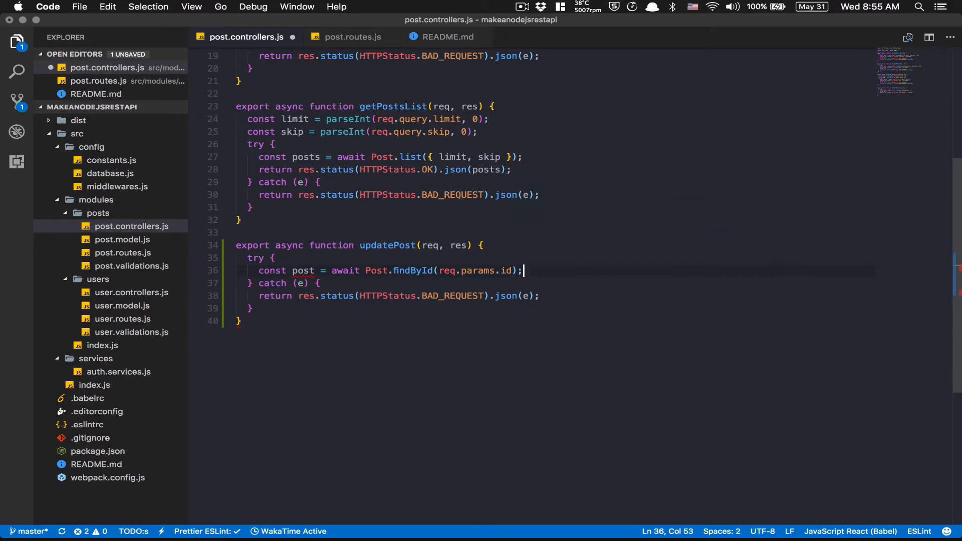
pyautogui.press('Return')
pyautogui.press('Return')
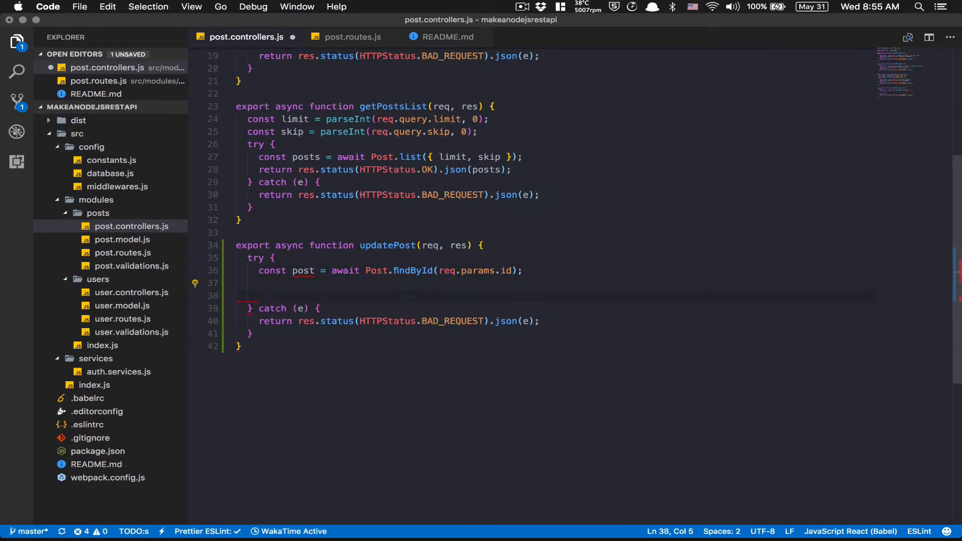
pyautogui.press('Return')
pyautogui.press('Up')
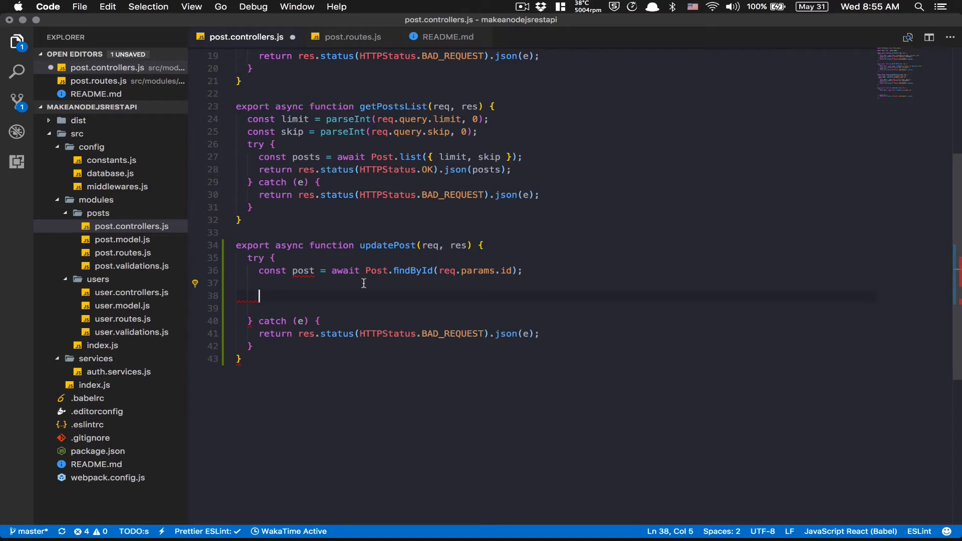
pyautogui.write('if (')
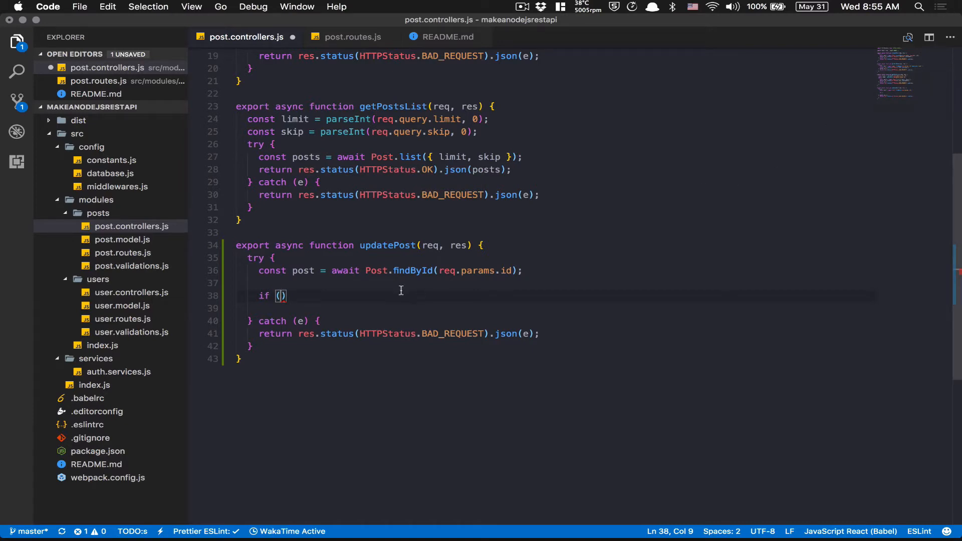
pyautogui.write('!post.use')
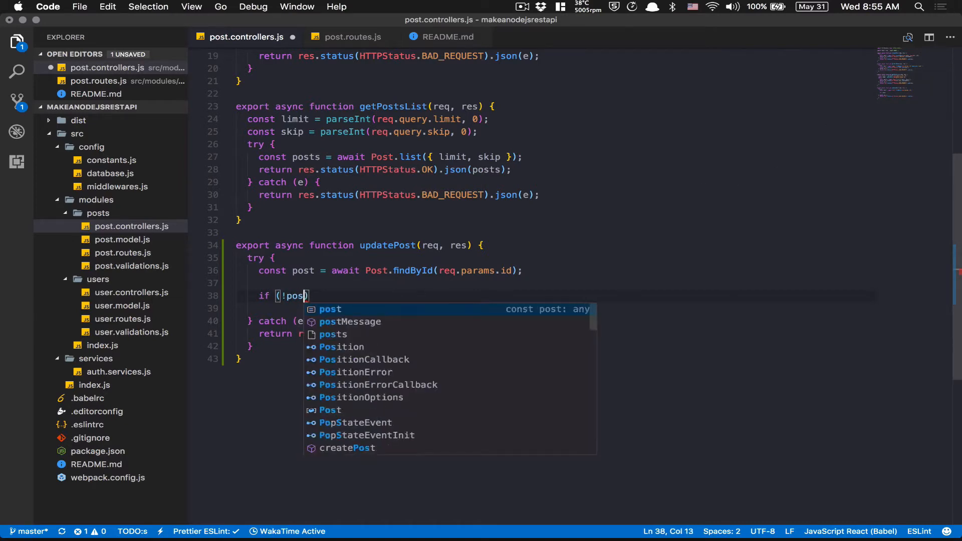
pyautogui.write('r.equals')
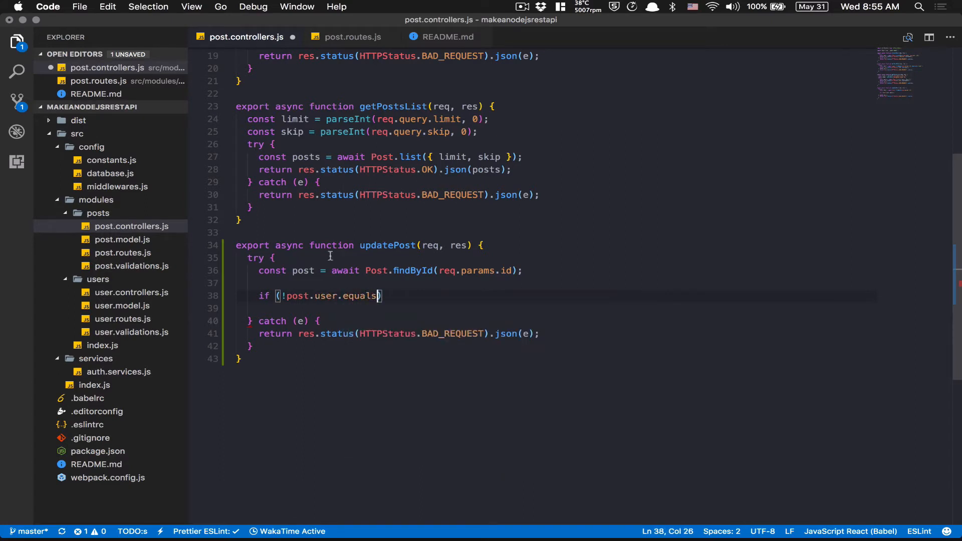
# Write the ownership check 'if (!post.user.equals(req.user._id)) {' and open its block
pyautogui.click(289, 295)
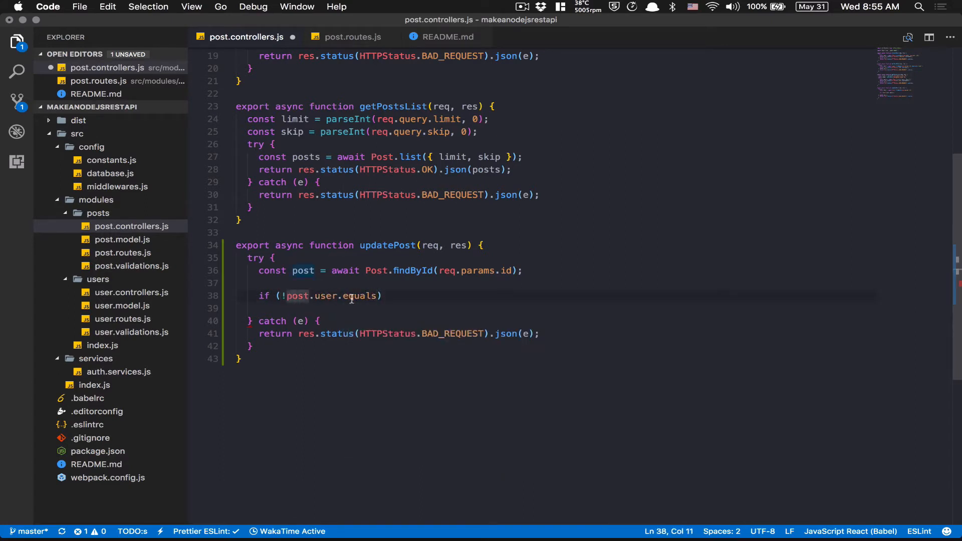
pyautogui.click(367, 296)
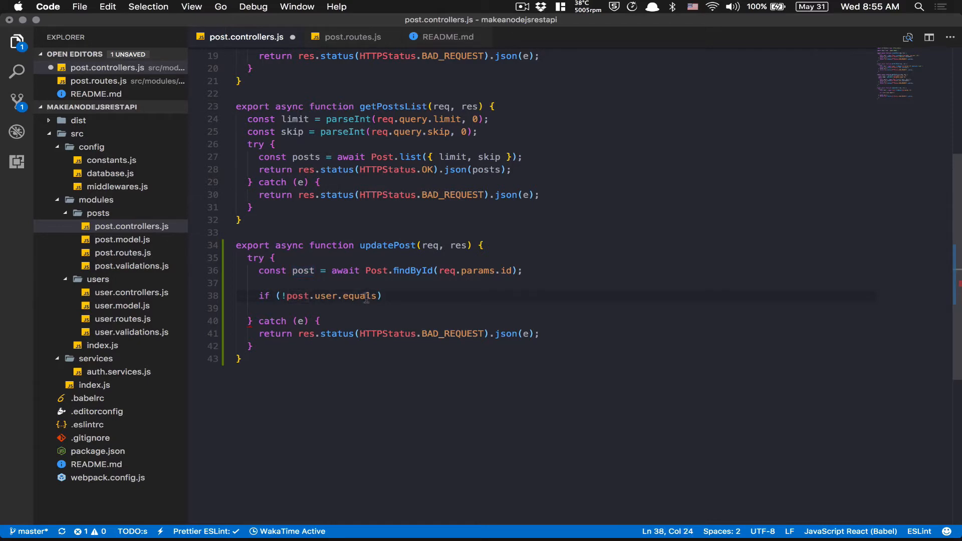
pyautogui.doubleClick(366, 295)
pyautogui.click(317, 295)
pyautogui.click(347, 295)
pyautogui.click(382, 295)
pyautogui.write('(')
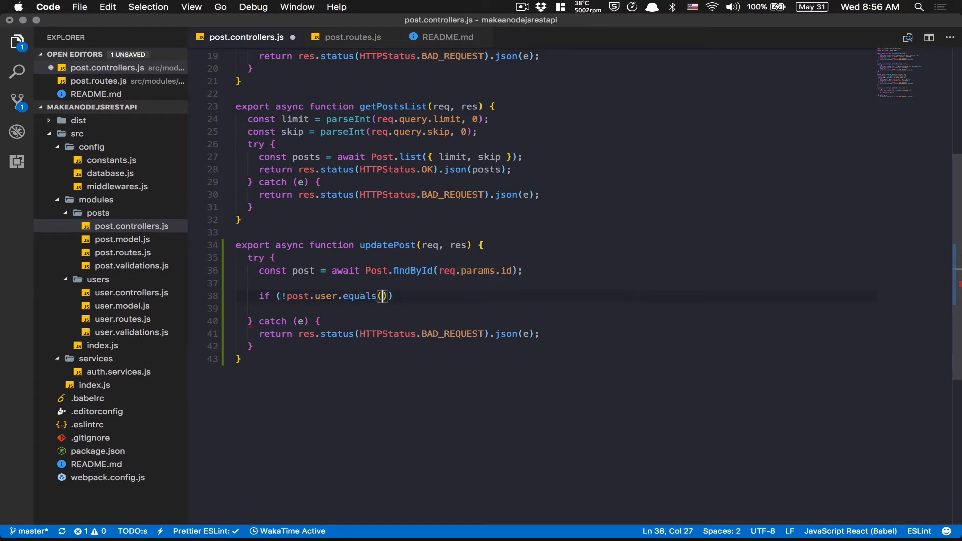
pyautogui.write('req.pa')
pyautogui.press('BackSpace')
pyautogui.press('BackSpace')
pyautogui.write('user._id')
pyautogui.press('End')
pyautogui.write('{')
pyautogui.press('Return')
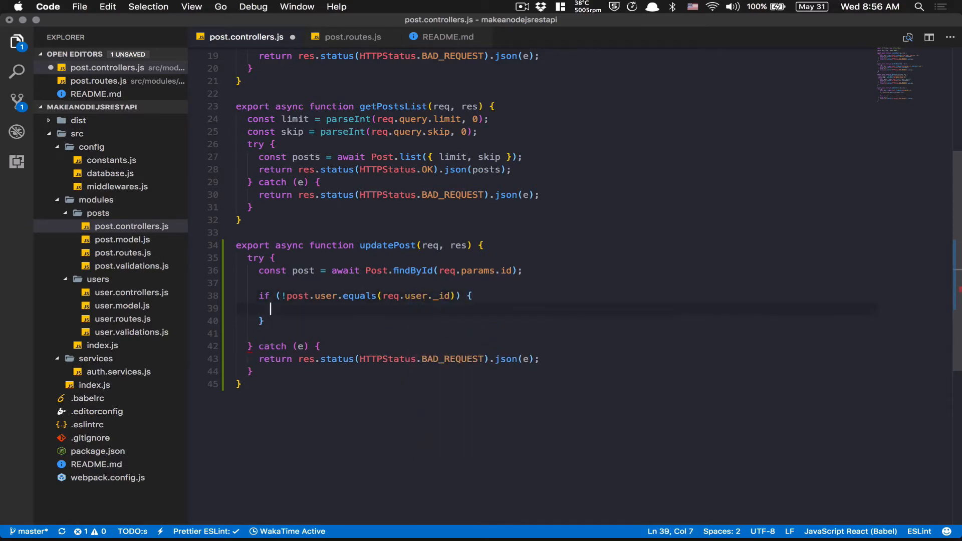
# Review the parts of the ownership condition, then position inside the empty if block
pyautogui.moveTo(283, 296); pyautogui.dragTo(300, 296)
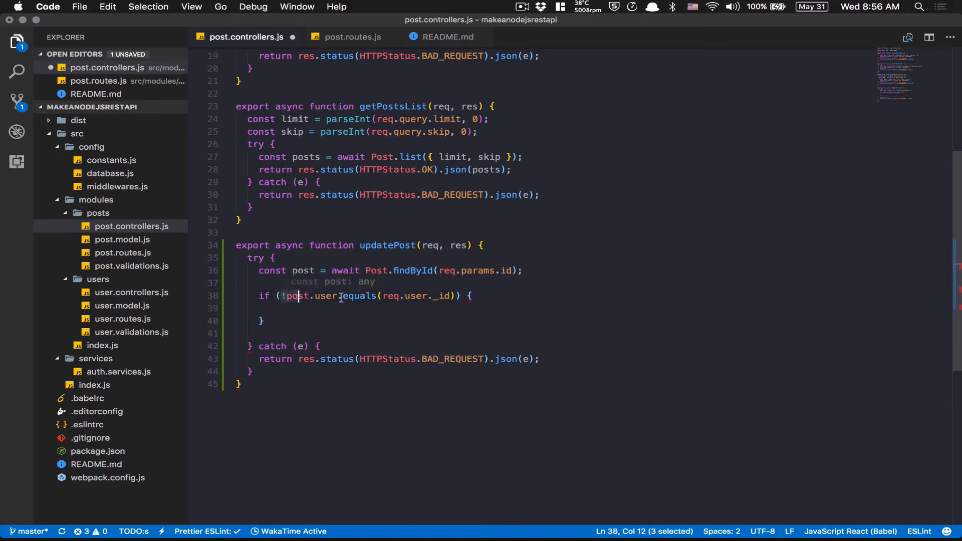
pyautogui.click(292, 295)
pyautogui.click(331, 296)
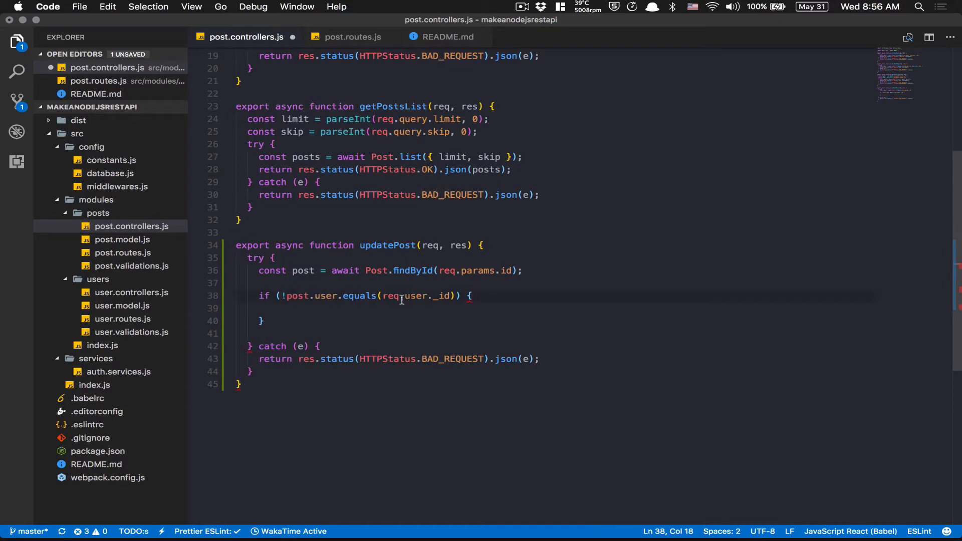
pyautogui.moveTo(277, 296); pyautogui.dragTo(315, 295)
pyautogui.moveTo(376, 295); pyautogui.dragTo(326, 295)
pyautogui.click(292, 295)
pyautogui.click(402, 296)
pyautogui.click(460, 296)
pyautogui.click(400, 316)
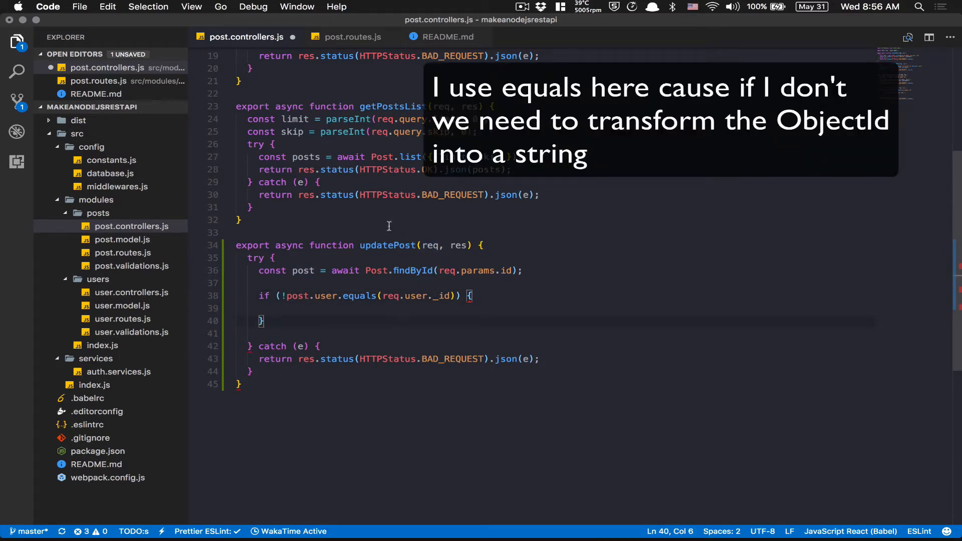
pyautogui.click(388, 308)
pyautogui.write('return ')
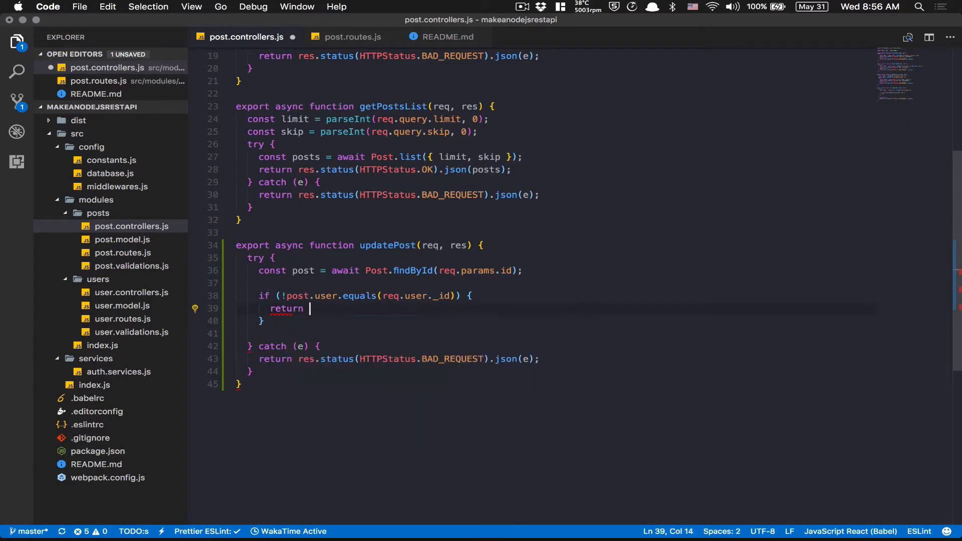
pyautogui.write('re')
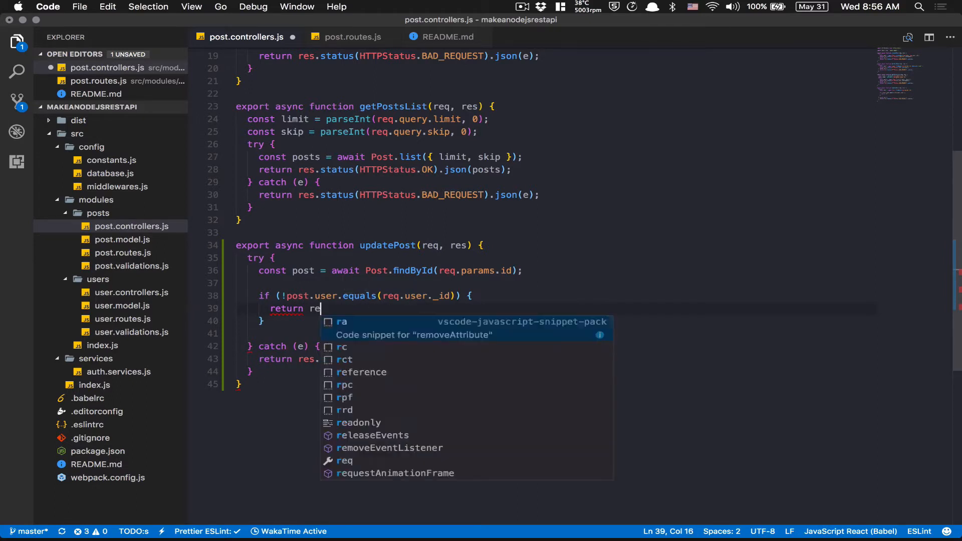
pyautogui.write('s.sendStatus(')
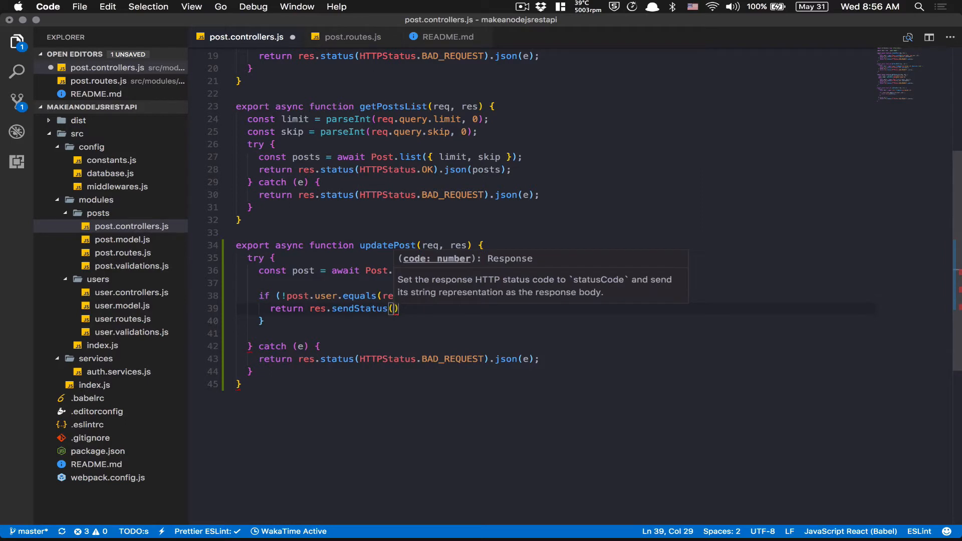
pyautogui.write('h')
# Return res.sendStatus(HTTPStatus.UNAUTHORIZED) for non-owners and save the formatted controller file
pyautogui.press('BackSpace')
pyautogui.write('HTT')
pyautogui.press('Tab')
pyautogui.write('.UN')
pyautogui.press('Tab')
pyautogui.write(');')
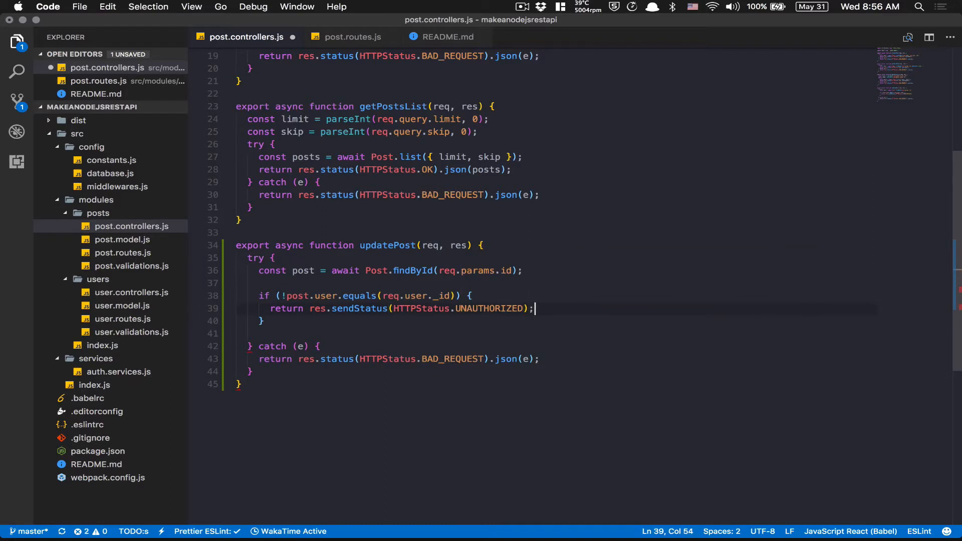
pyautogui.press('super+s')
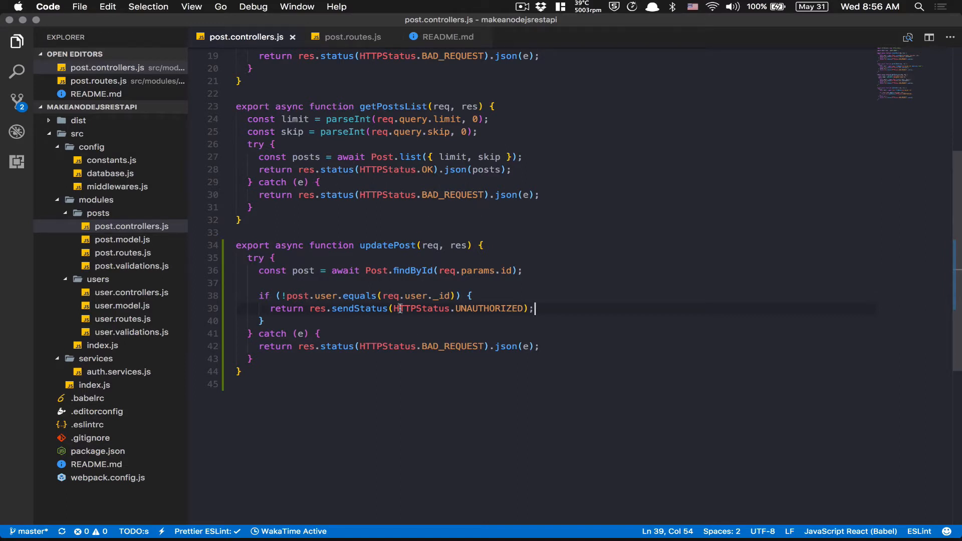
pyautogui.moveTo(321, 195); pyautogui.dragTo(360, 197)
pyautogui.click(320, 182)
pyautogui.click(265, 321)
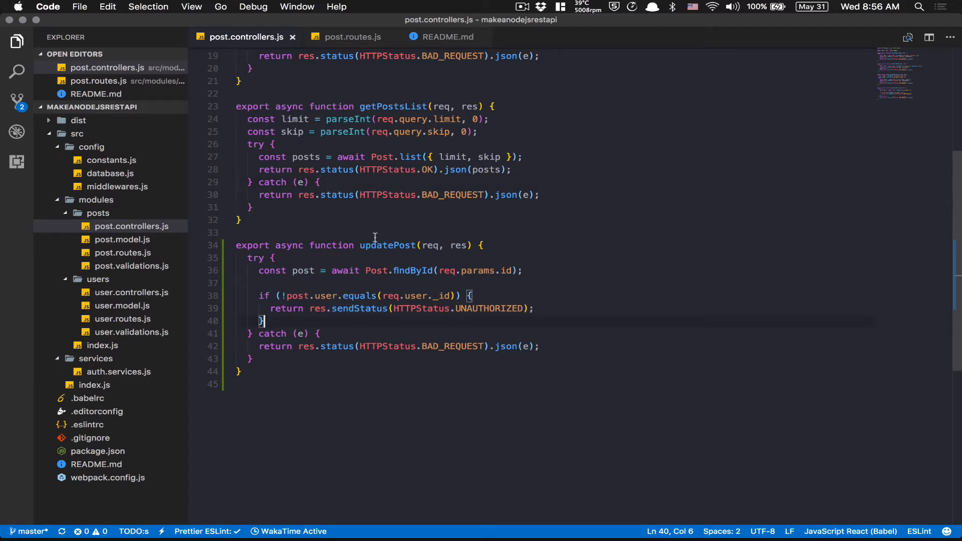
# Add a blank line after the ownership check for the field-update code
pyautogui.press('Return')
pyautogui.press('Return')
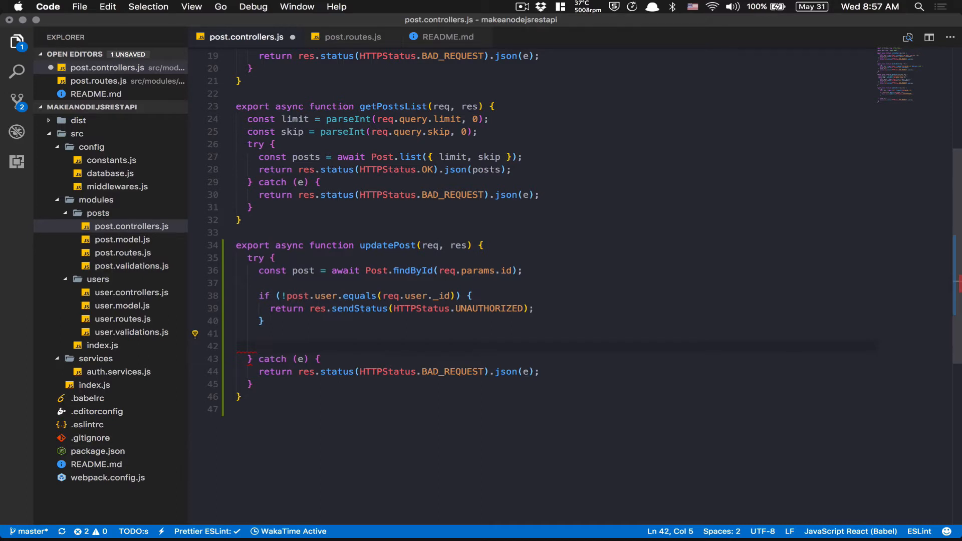
pyautogui.write('Object.keys(')
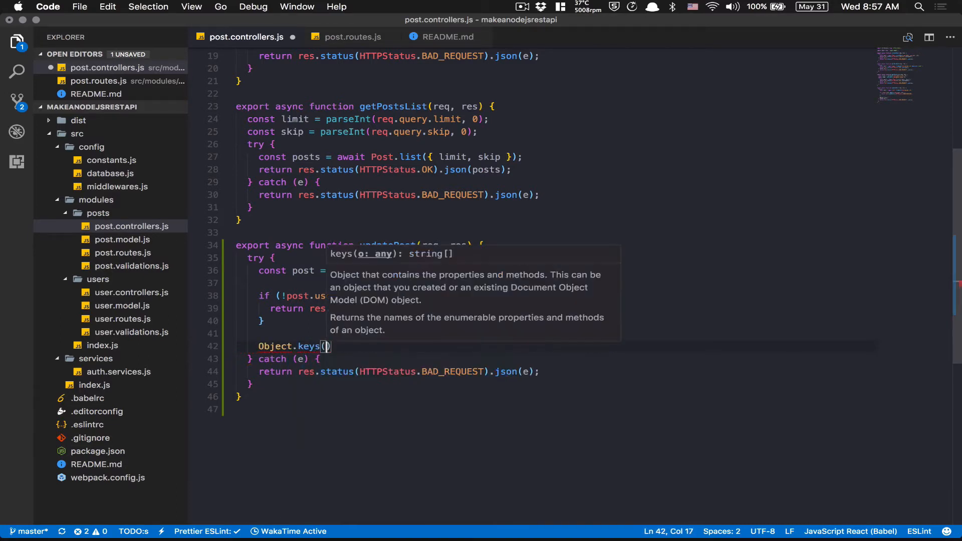
pyautogui.write('req.body')
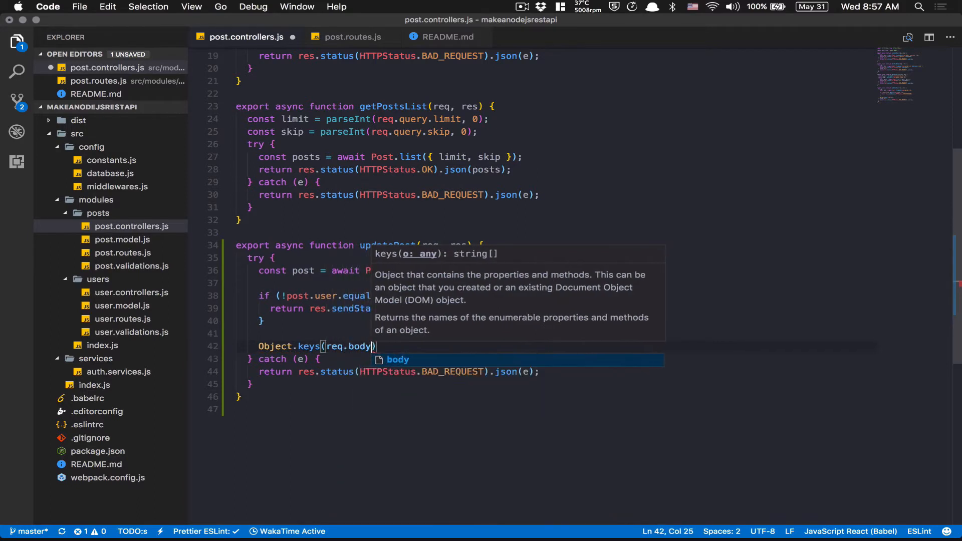
pyautogui.write(')')
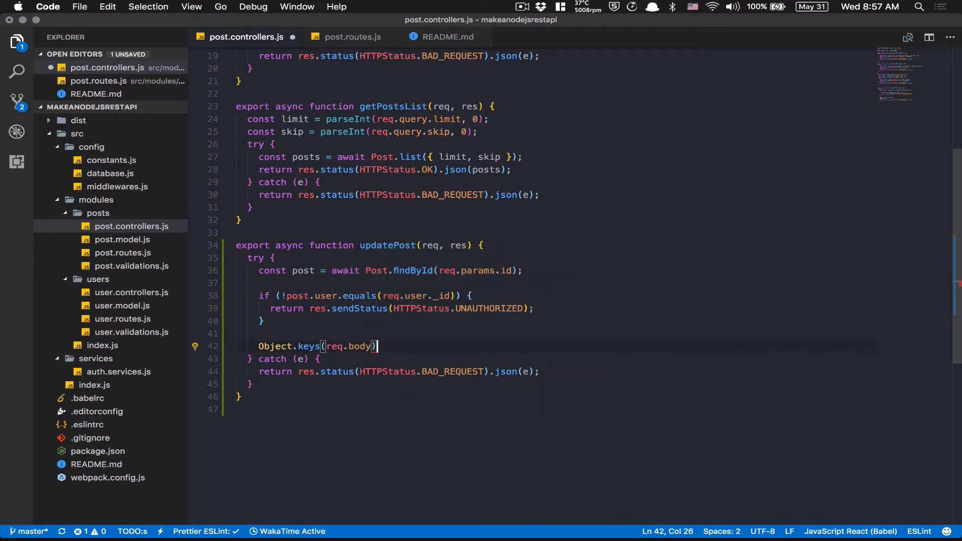
pyautogui.scroll(-2, 375, 208)
pyautogui.moveTo(259, 296); pyautogui.dragTo(317, 296)
# Write Object.keys(req.body) below the check and illustrate it with a temporary sample array of field names
pyautogui.click(326, 296)
pyautogui.click(264, 271)
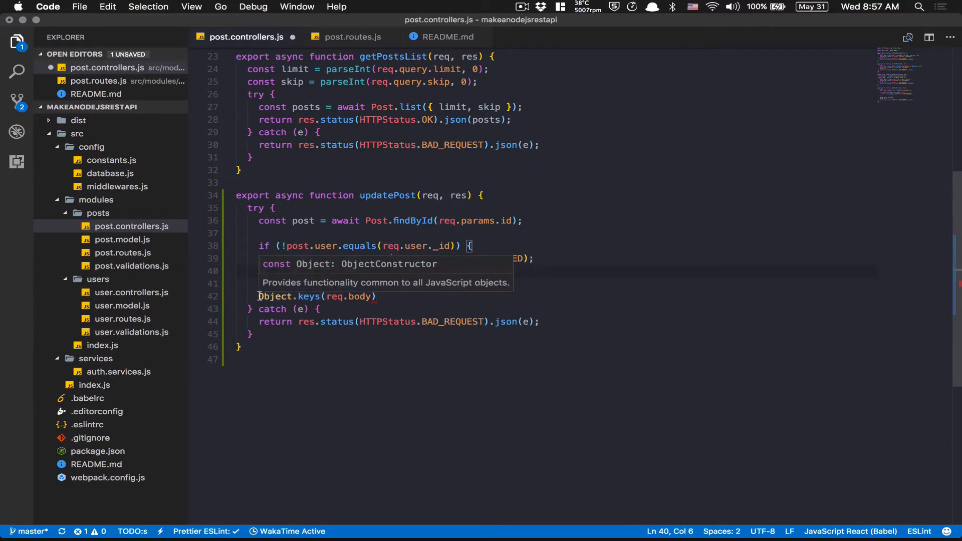
pyautogui.moveTo(309, 297)
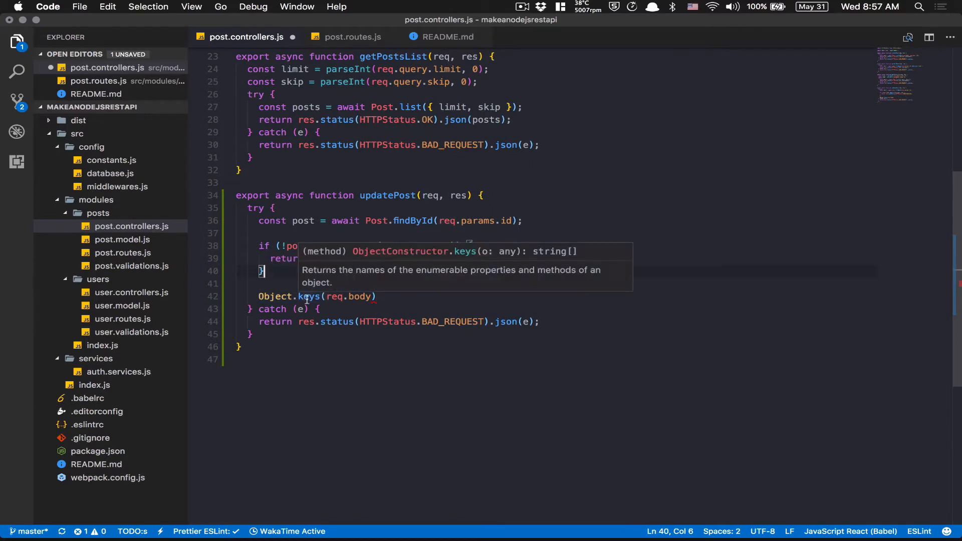
pyautogui.moveTo(326, 296); pyautogui.dragTo(369, 296)
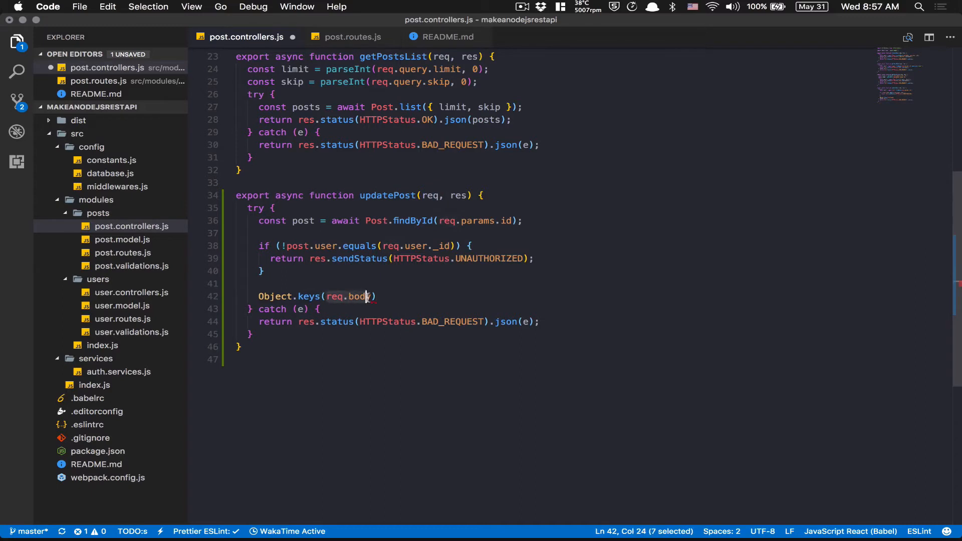
pyautogui.click(371, 297)
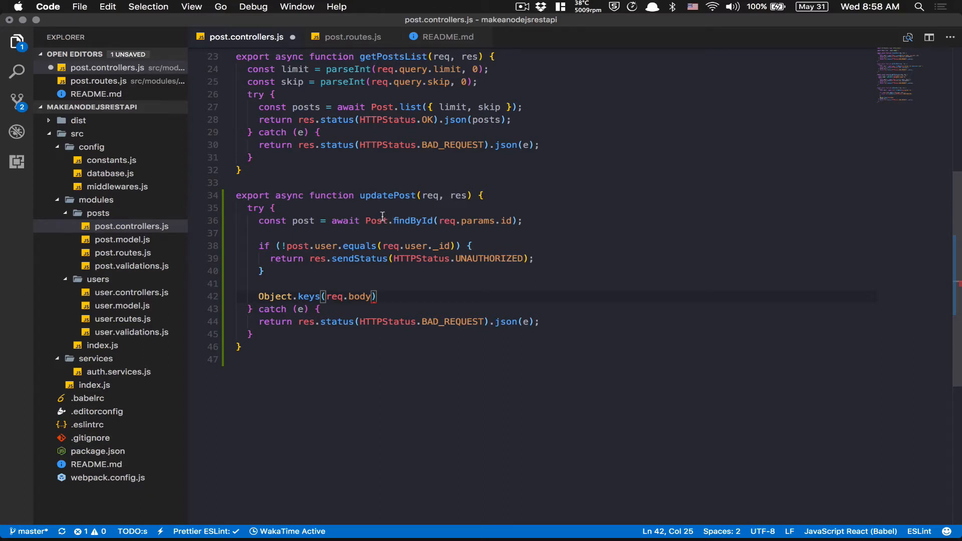
pyautogui.moveTo(259, 296); pyautogui.dragTo(322, 297)
pyautogui.click(322, 296)
pyautogui.click(383, 296)
pyautogui.press('Return')
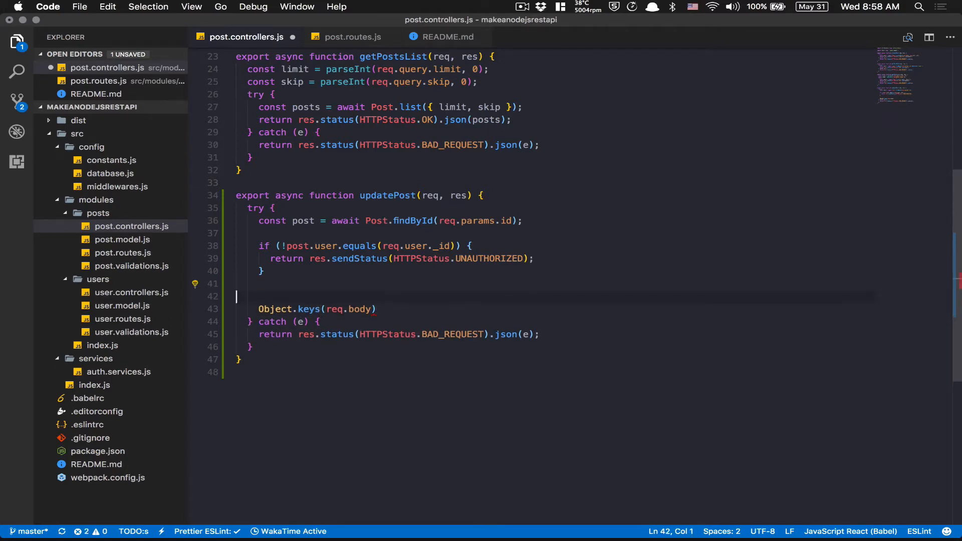
pyautogui.write("['title', 'text'")
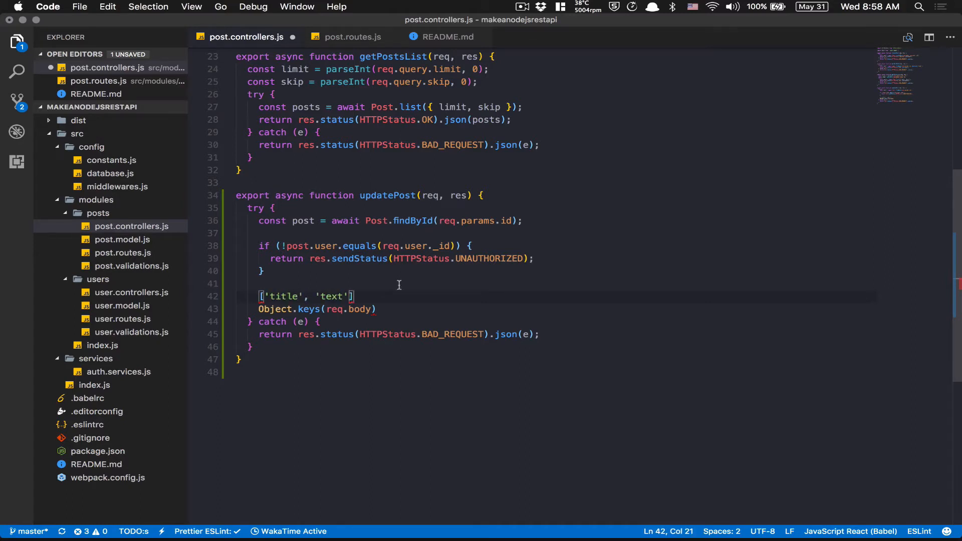
pyautogui.hotkey('shift', 'Home')
pyautogui.press('BackSpace')
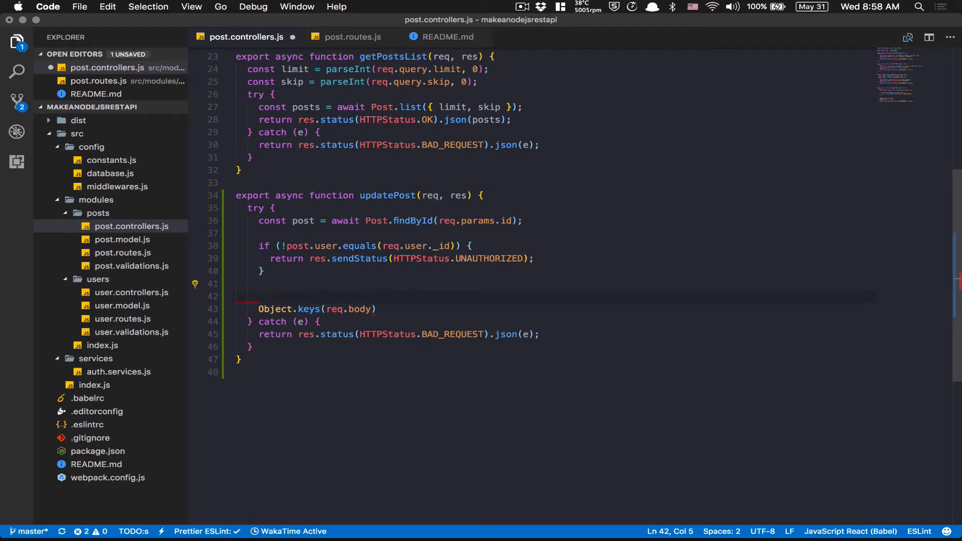
# Briefly demonstrate Object.values with an example array, then delete the example line
pyautogui.doubleClick(304, 309)
pyautogui.write('values')
pyautogui.click(265, 297)
pyautogui.write("['title 1',")
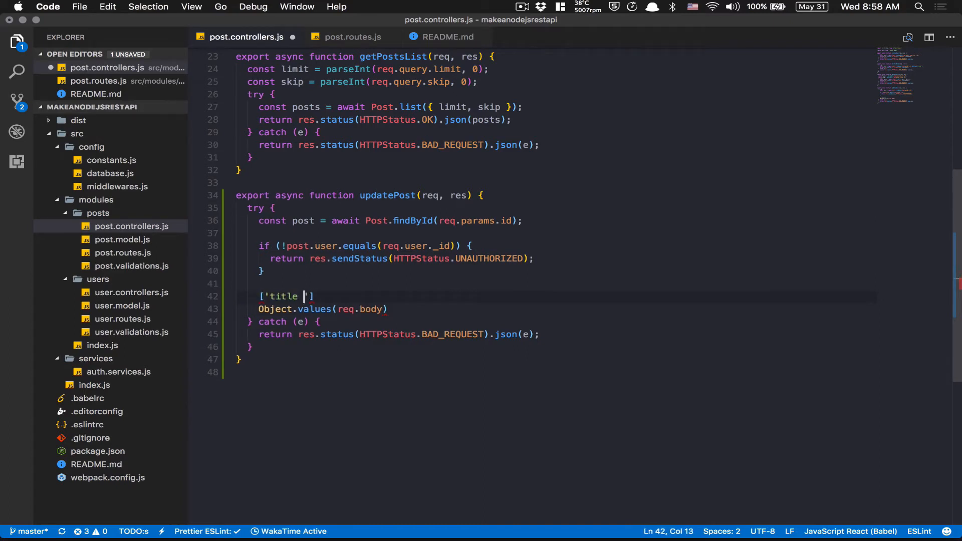
pyautogui.write(" 'content'")
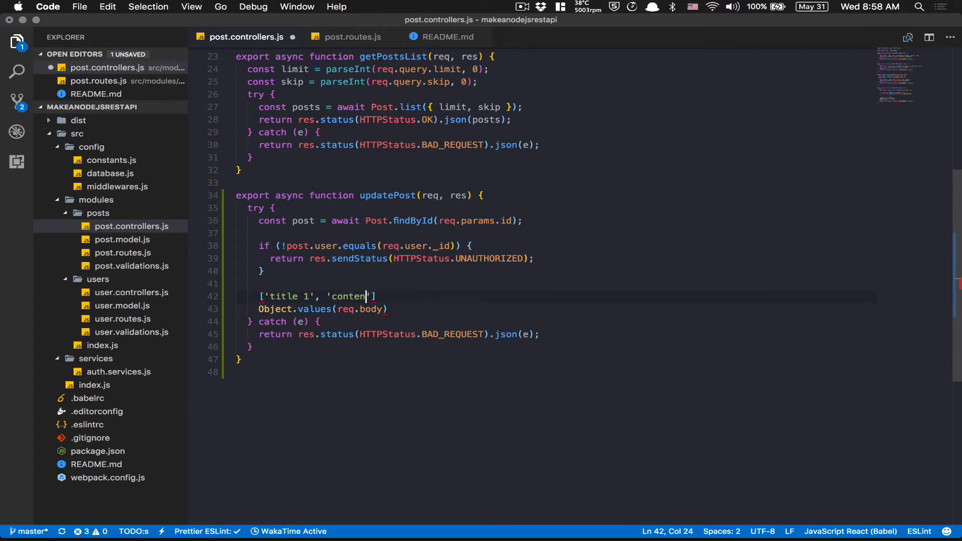
pyautogui.write('t')
pyautogui.click(307, 308)
pyautogui.click(352, 309)
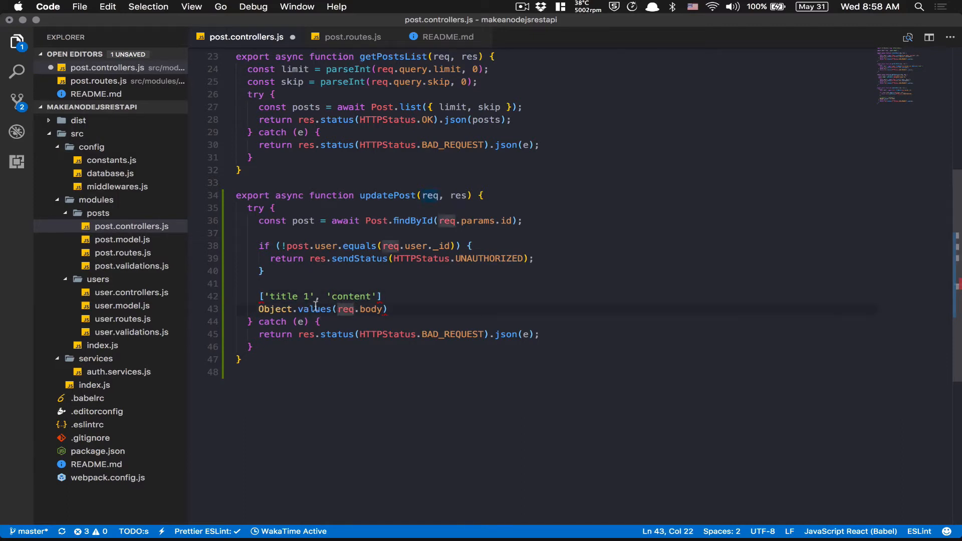
pyautogui.click(382, 295)
pyautogui.press('super+shift+k')
# Restore keys and chain .forEach(key => { }); with an indented empty callback body
pyautogui.doubleClick(314, 296)
pyautogui.write('keys')
pyautogui.press('End')
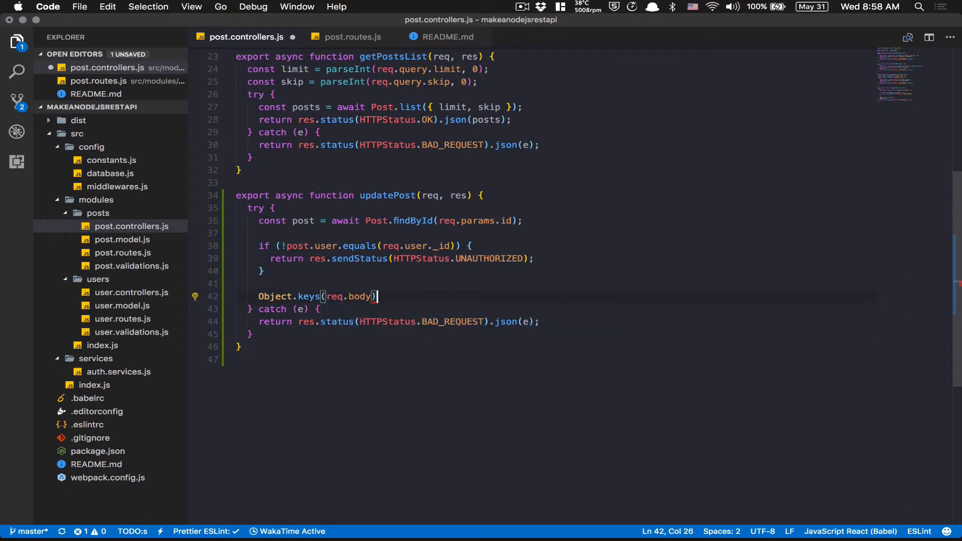
pyautogui.write('.forEach(')
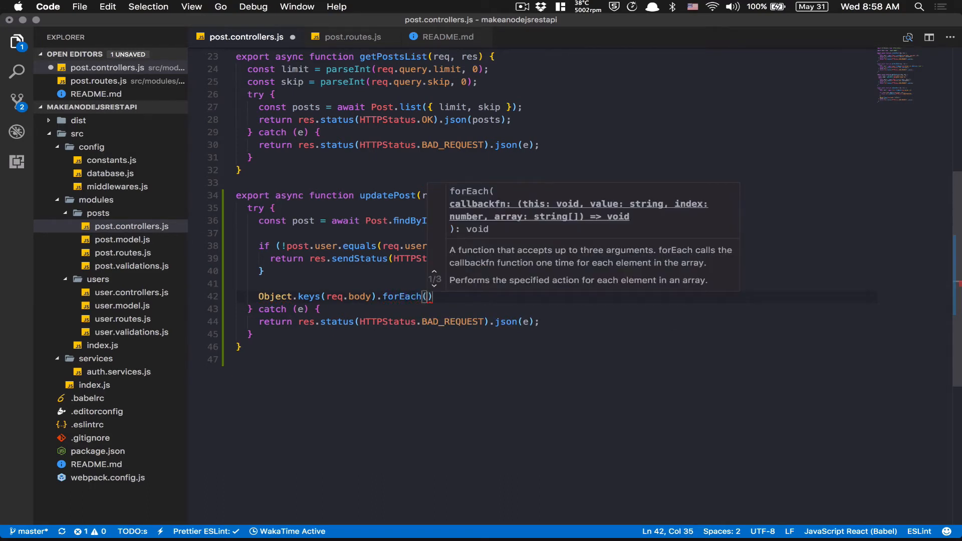
pyautogui.press('Escape')
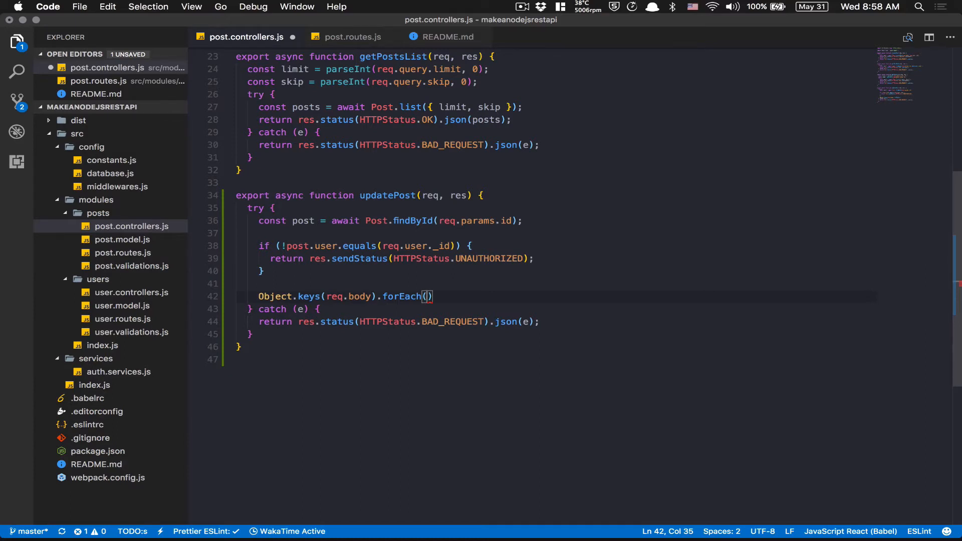
pyautogui.click(385, 297)
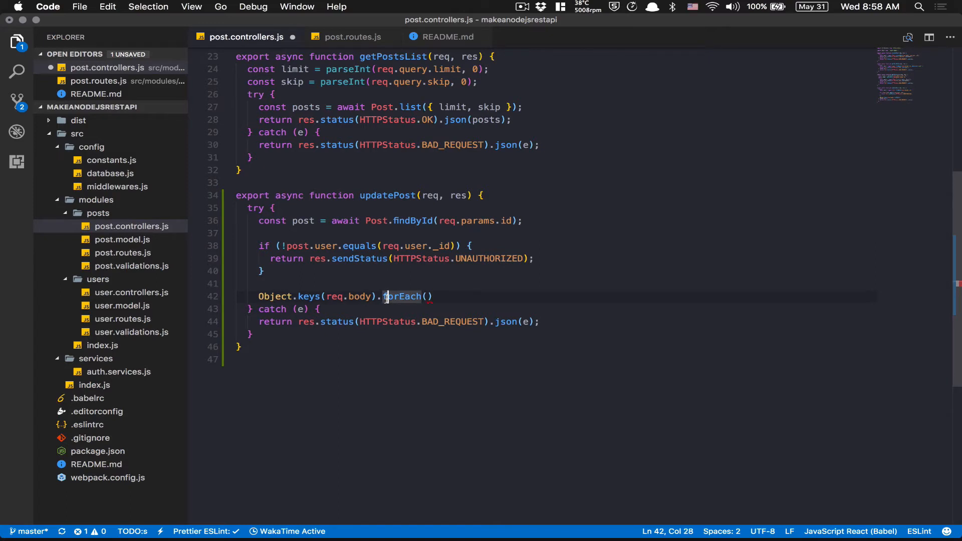
pyautogui.click(430, 297)
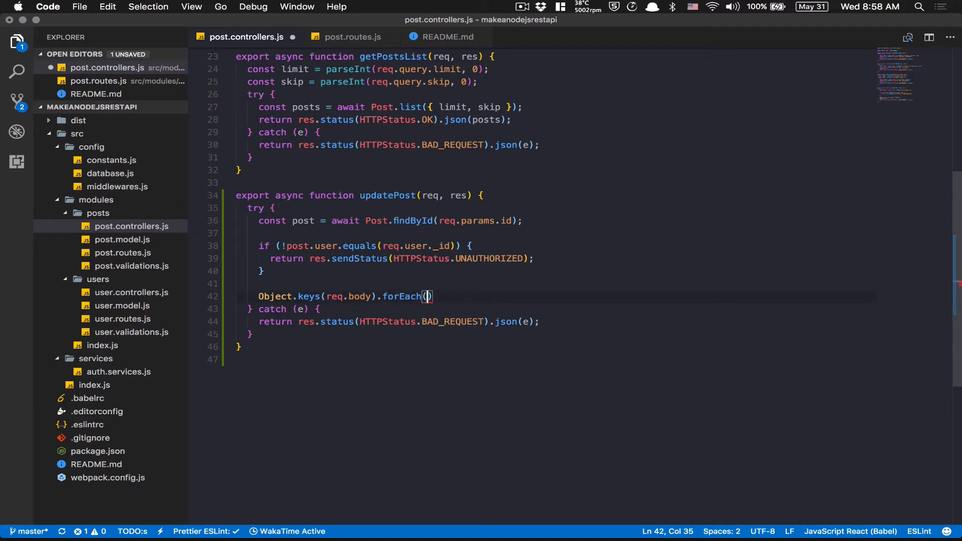
pyautogui.write('key => {')
pyautogui.press('Return')
pyautogui.press('Down')
pyautogui.write(';')
pyautogui.press('Up')
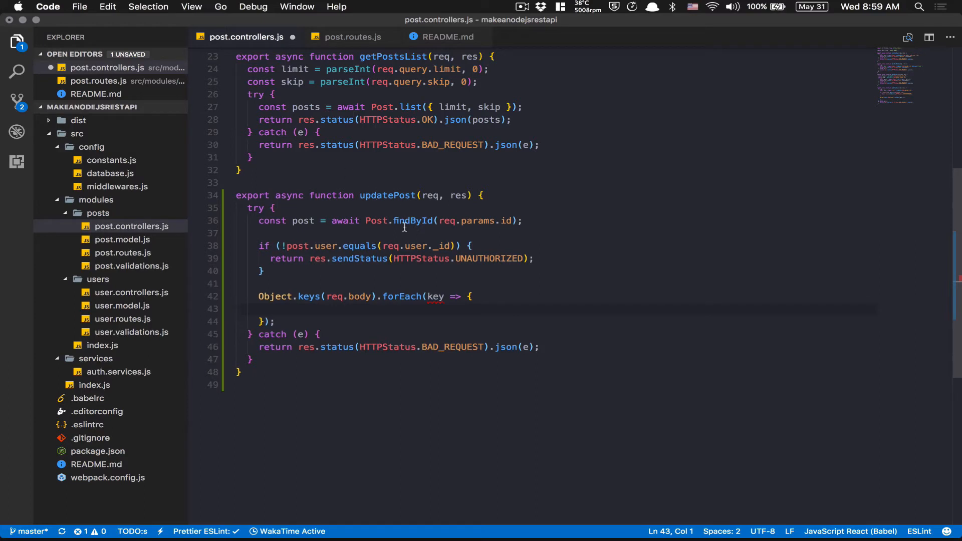
pyautogui.press('Tab')
pyautogui.write('post')
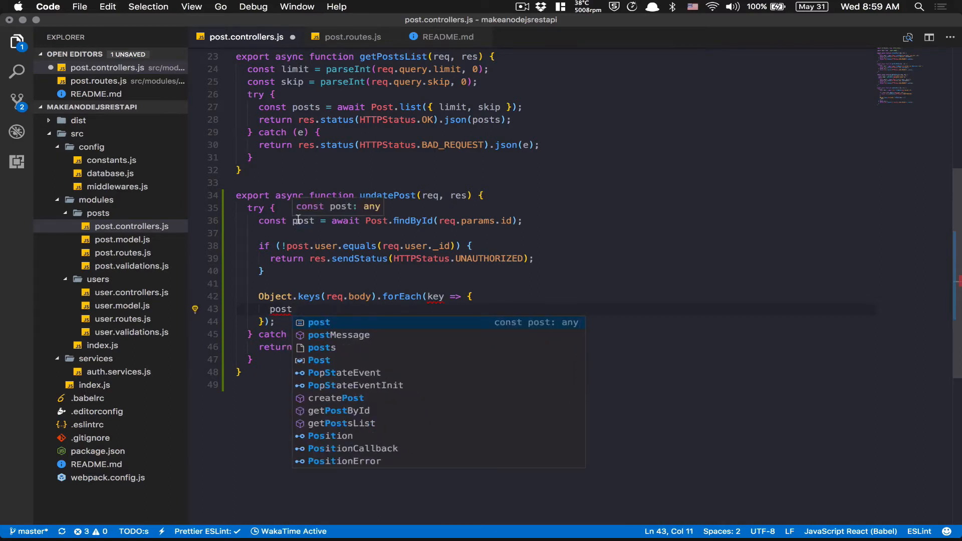
pyautogui.write('[key]')
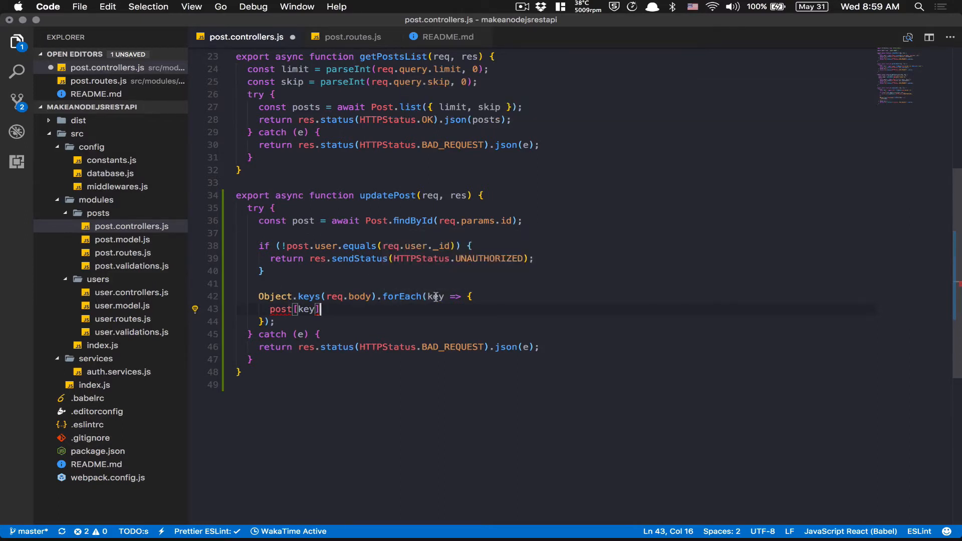
# Copy each field with 'post[key] = req.body[key];' inside the forEach callback and review the expression
pyautogui.moveTo(426, 296); pyautogui.dragTo(436, 296)
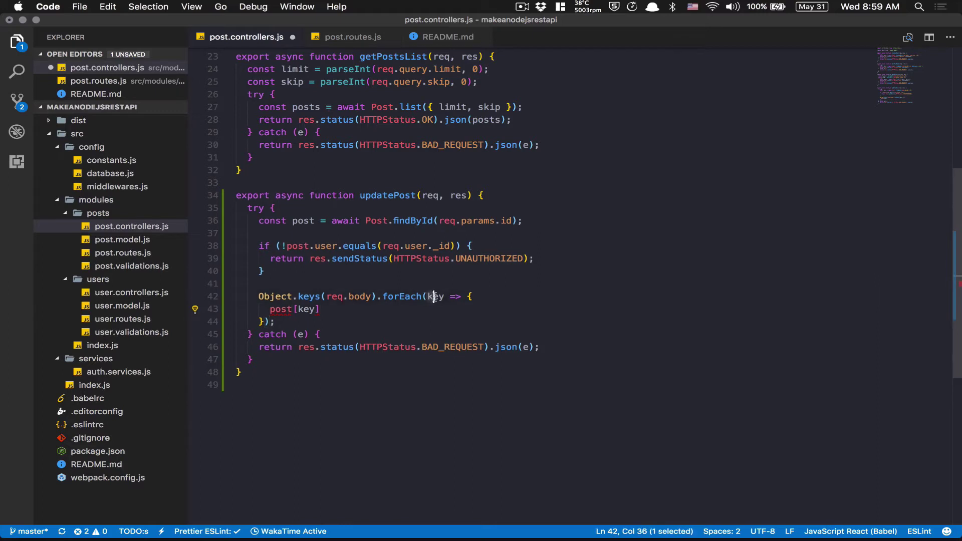
pyautogui.click(323, 309)
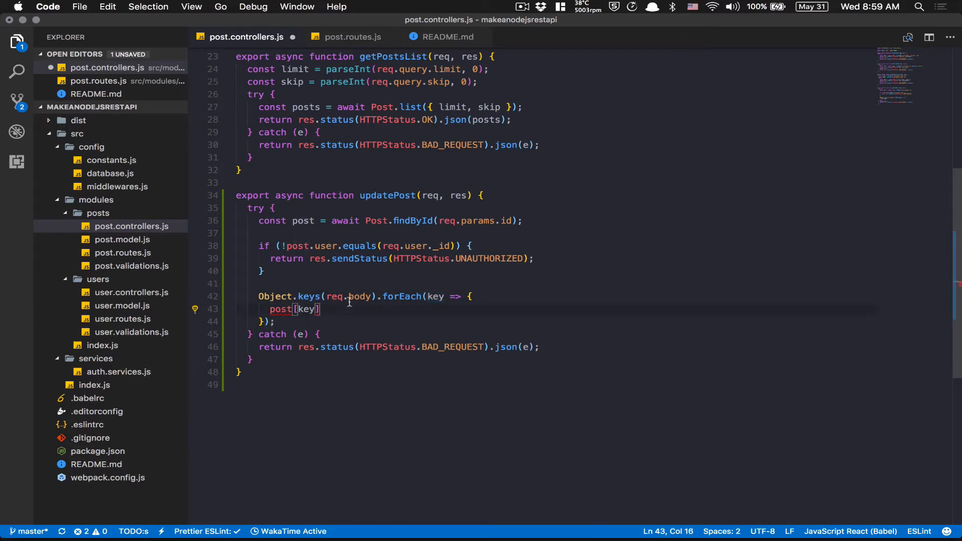
pyautogui.write('= ')
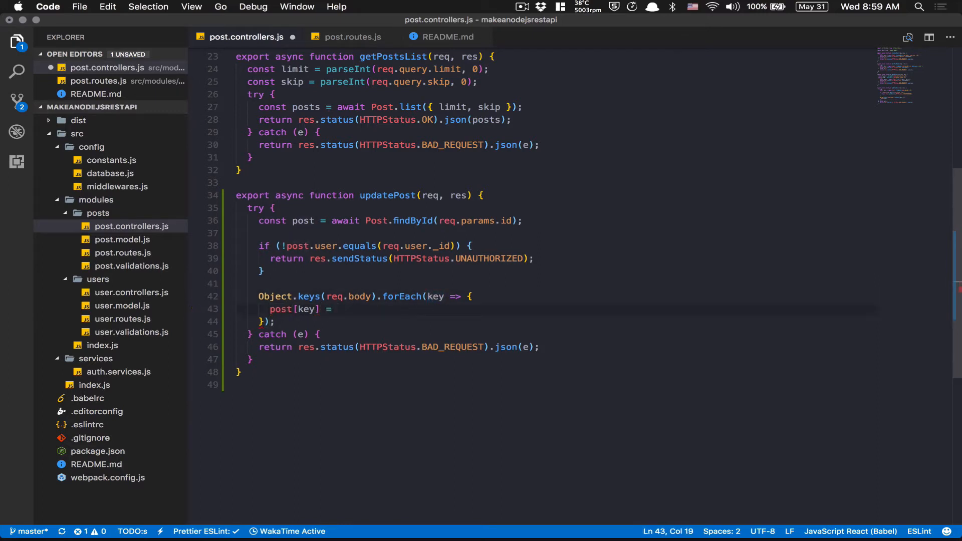
pyautogui.write('req.body')
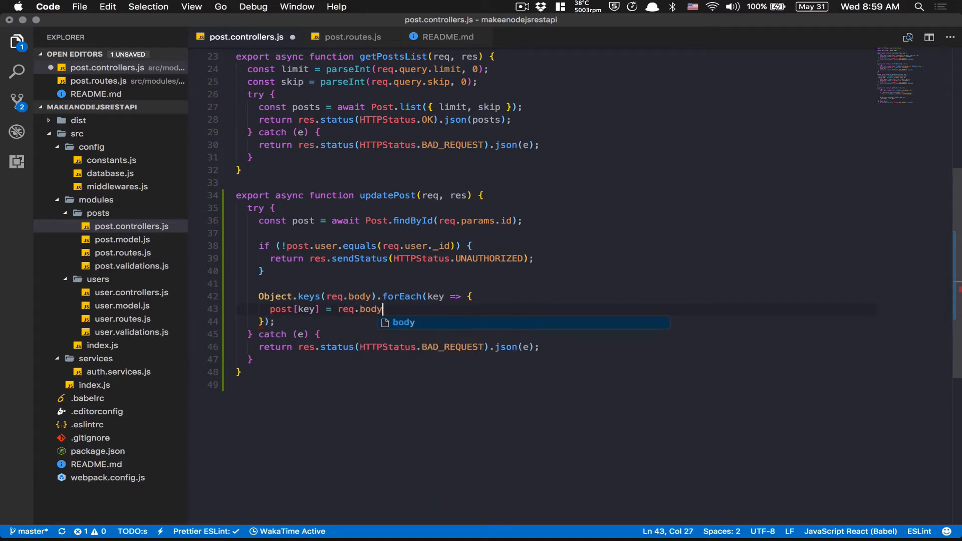
pyautogui.write('[key];')
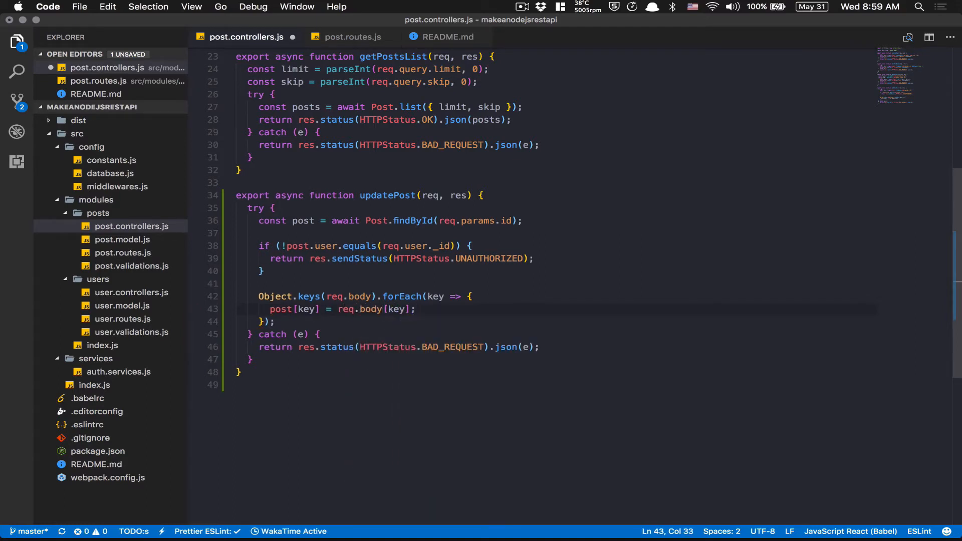
pyautogui.click(338, 283)
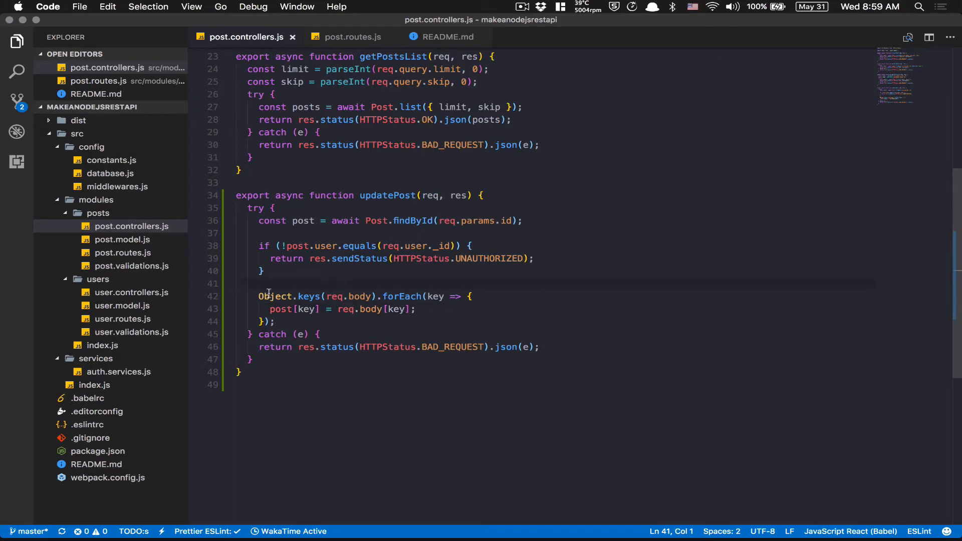
pyautogui.moveTo(259, 296); pyautogui.dragTo(345, 296)
pyautogui.click(344, 296)
pyautogui.doubleClick(437, 296)
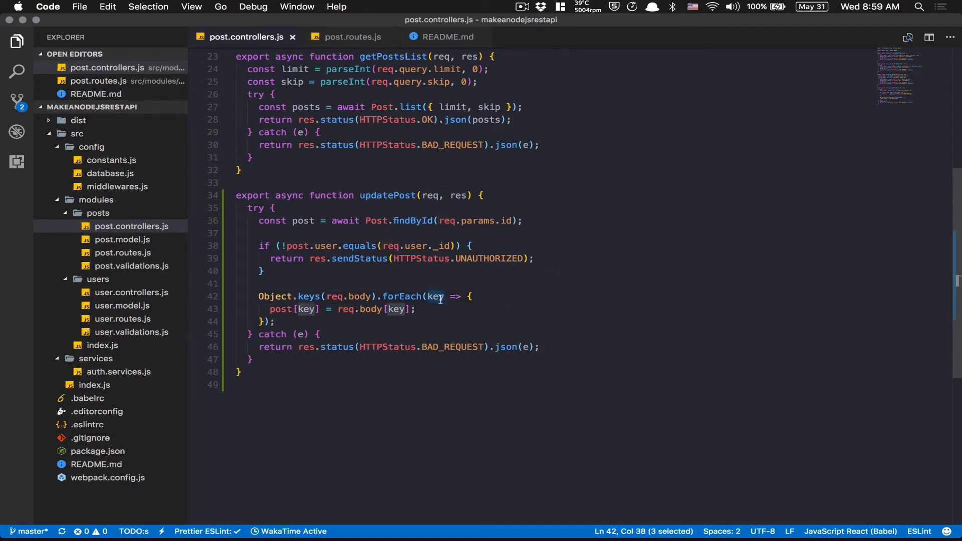
pyautogui.moveTo(271, 309); pyautogui.dragTo(323, 310)
pyautogui.click(325, 309)
pyautogui.click(365, 311)
pyautogui.click(411, 309)
pyautogui.moveTo(411, 309); pyautogui.dragTo(393, 309)
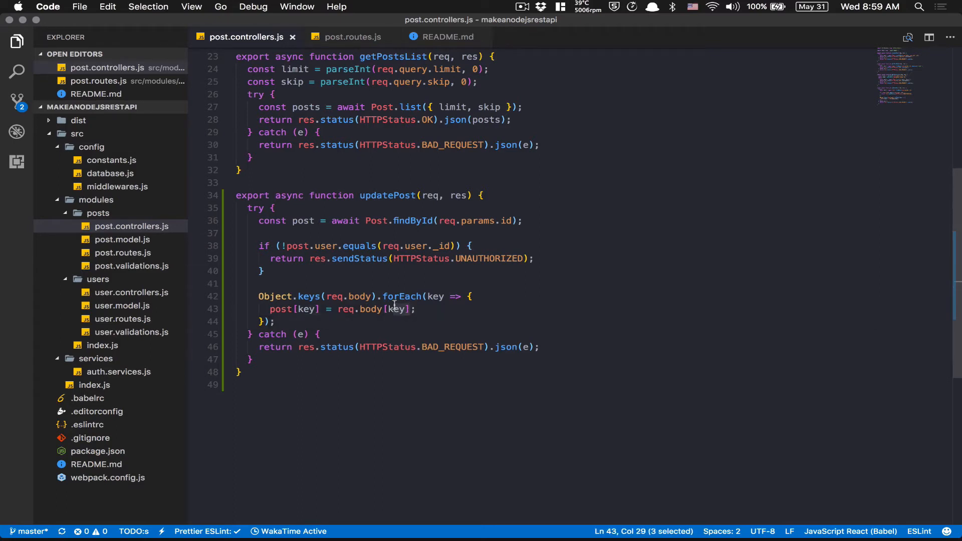
# Return res.status(HTTPStatus.OK).json(await post.save()) after the loop and save the controller file
pyautogui.click(367, 321)
pyautogui.press('Return')
pyautogui.press('Return')
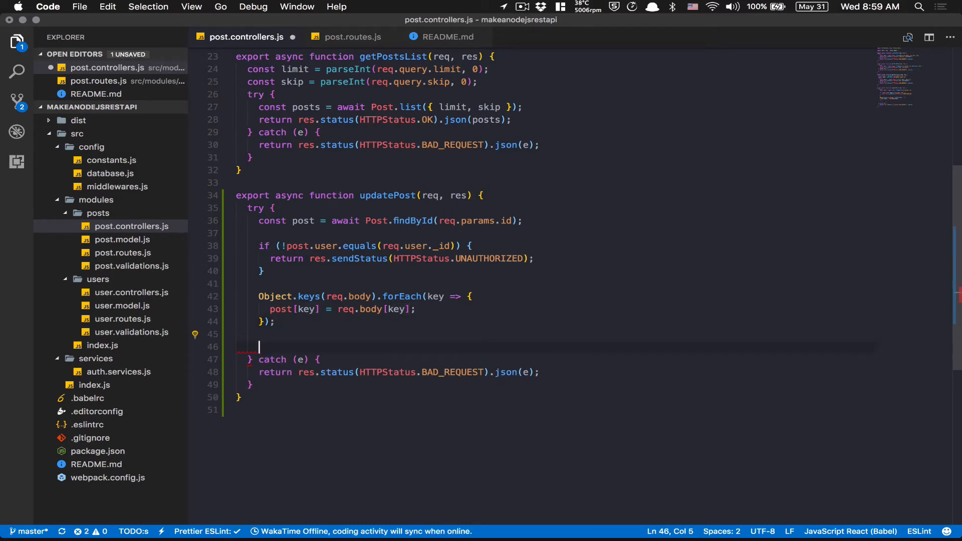
pyautogui.write('return ')
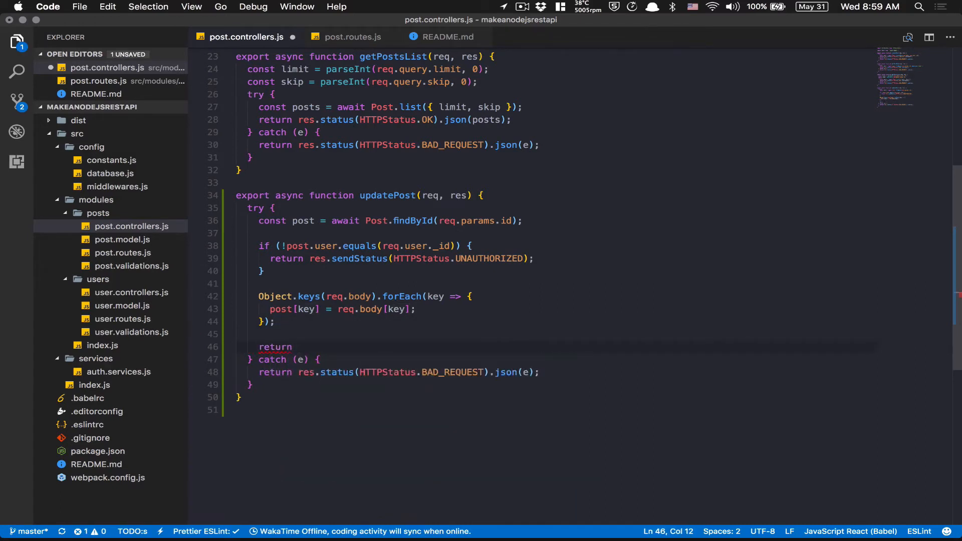
pyautogui.write('res.stat')
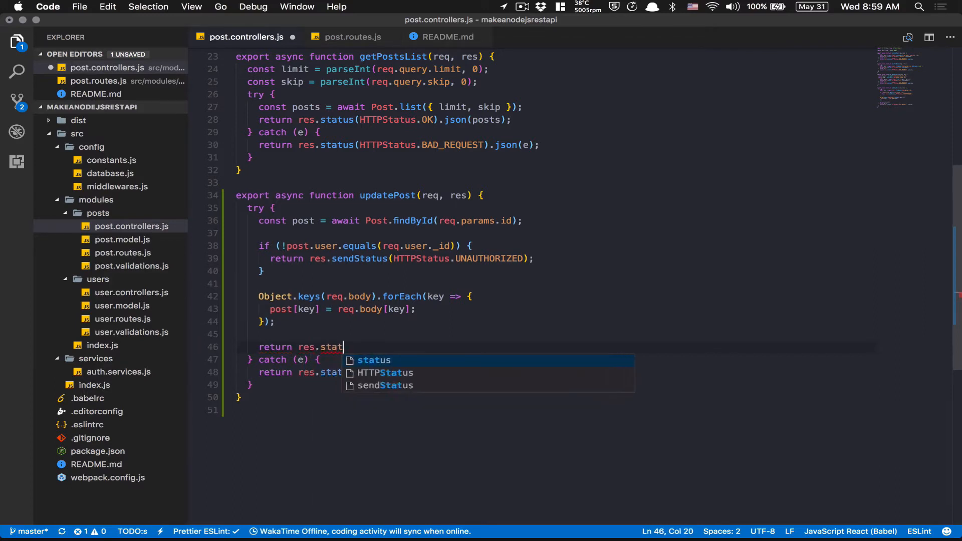
pyautogui.write('us(HTTP')
pyautogui.press('Tab')
pyautogui.write('.OK).')
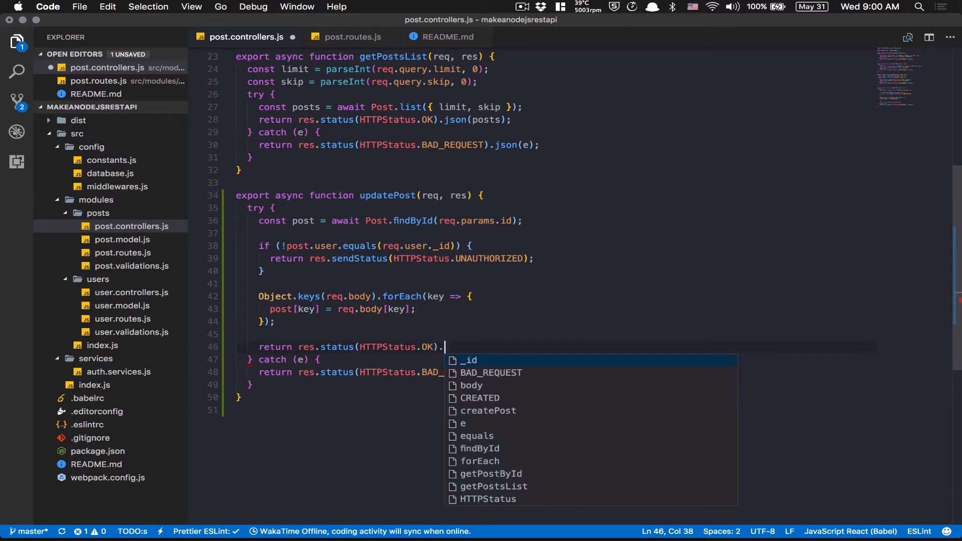
pyautogui.write('json(')
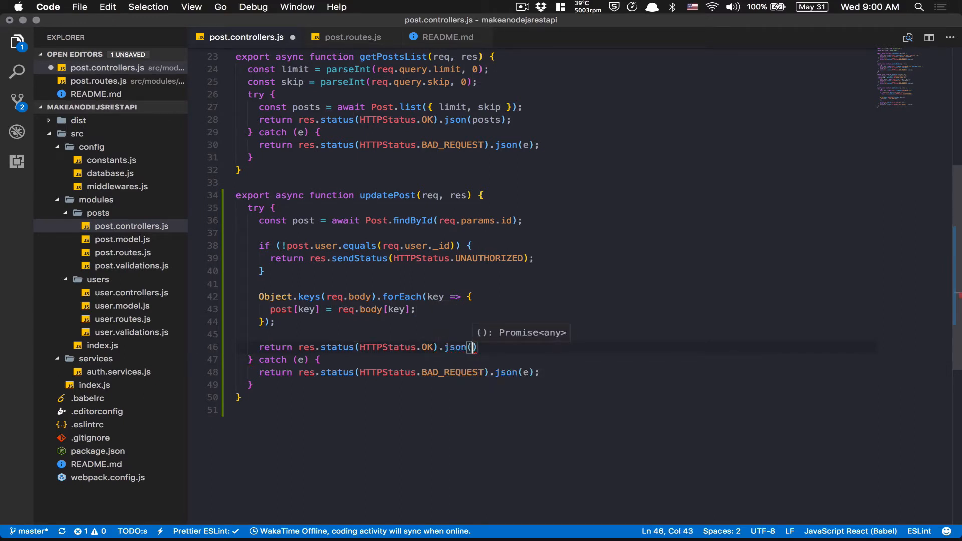
pyautogui.write('await ')
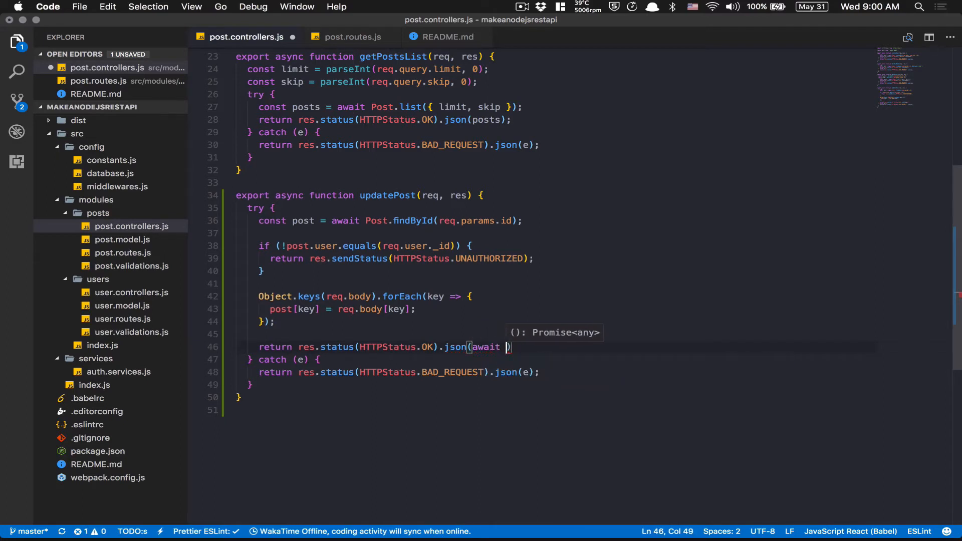
pyautogui.write('Post.')
pyautogui.press('BackSpace')
pyautogui.press('BackSpace')
pyautogui.press('BackSpace')
pyautogui.press('BackSpace')
pyautogui.press('BackSpace')
pyautogui.write('post.sav')
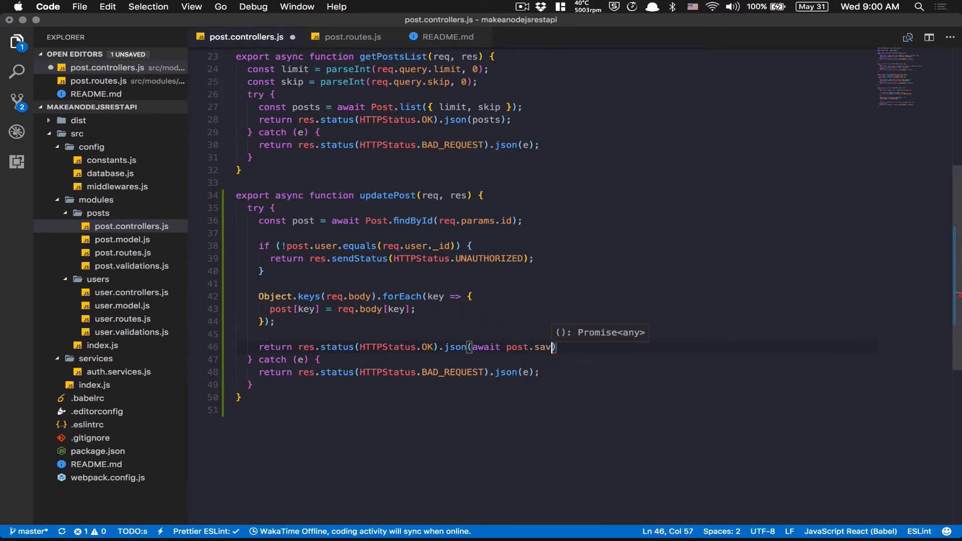
pyautogui.write('e());')
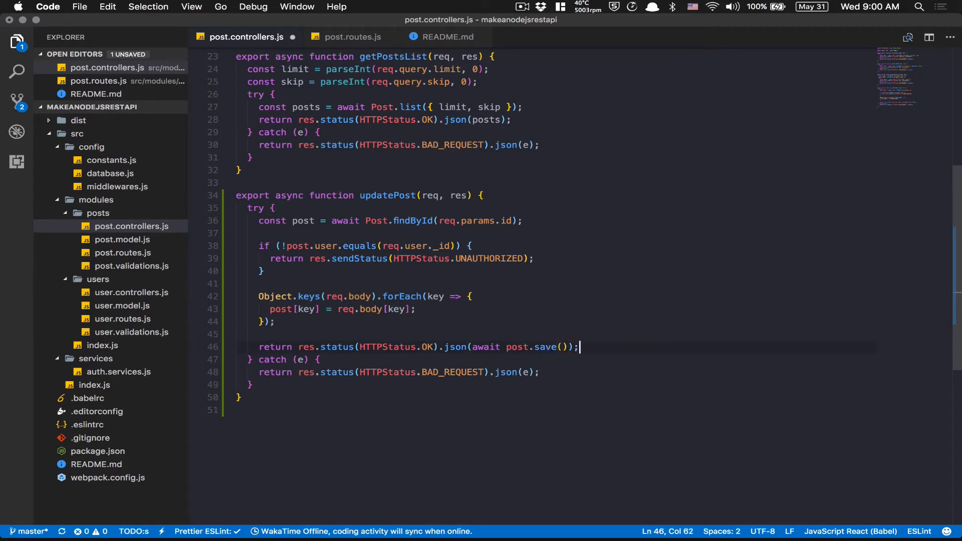
pyautogui.press('super+s')
pyautogui.click(429, 328)
# Review the awaited save call and the ownership-check and field-copying code
pyautogui.doubleClick(535, 349)
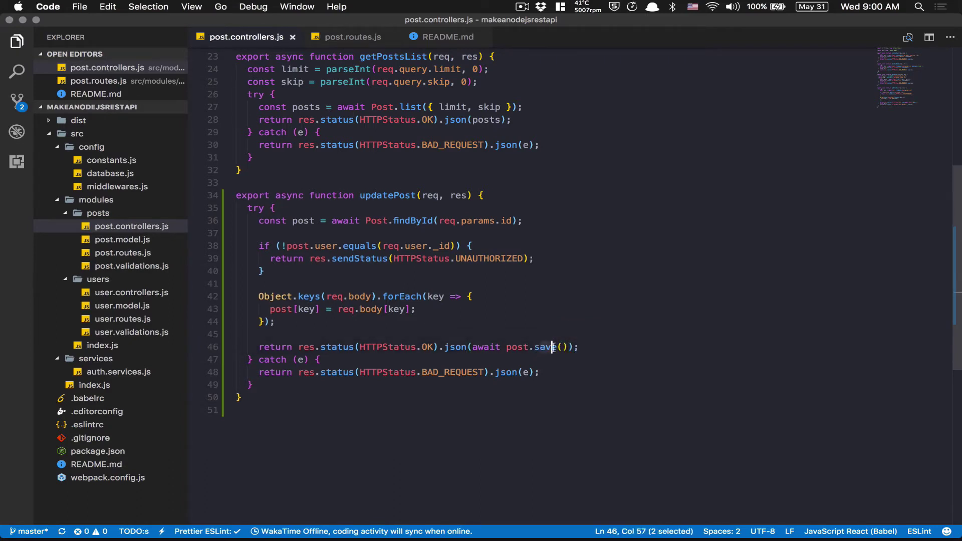
pyautogui.click(517, 347)
pyautogui.click(467, 336)
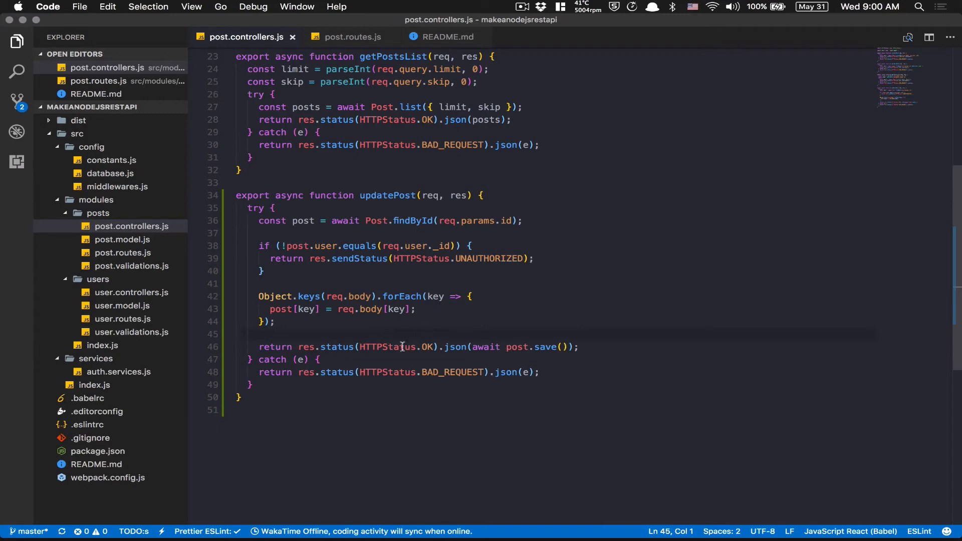
pyautogui.click(447, 346)
pyautogui.moveTo(474, 346); pyautogui.dragTo(551, 346)
pyautogui.moveTo(279, 322); pyautogui.dragTo(275, 235)
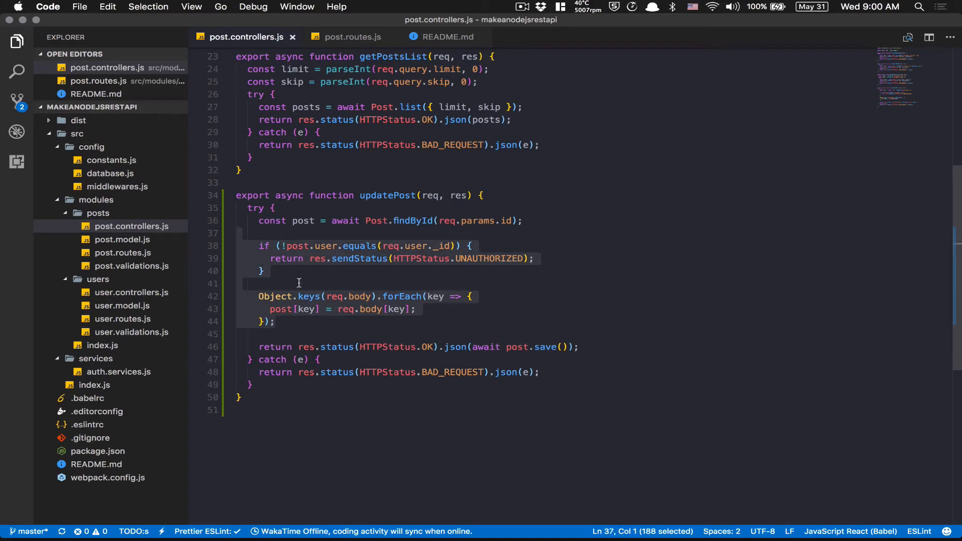
pyautogui.click(556, 372)
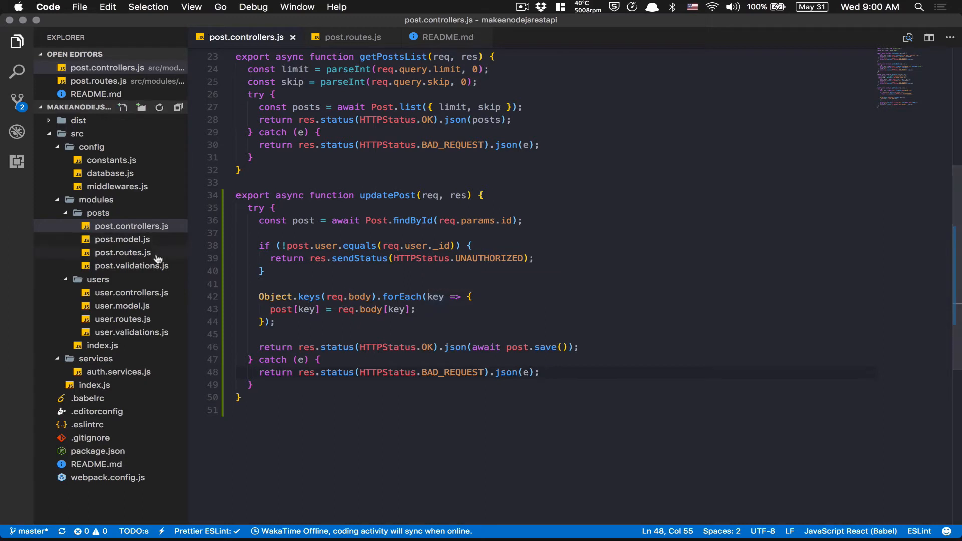
# Review the existing createPost schema's title min(3) and text rules in post.validations.js
pyautogui.click(131, 265)
pyautogui.click(321, 129)
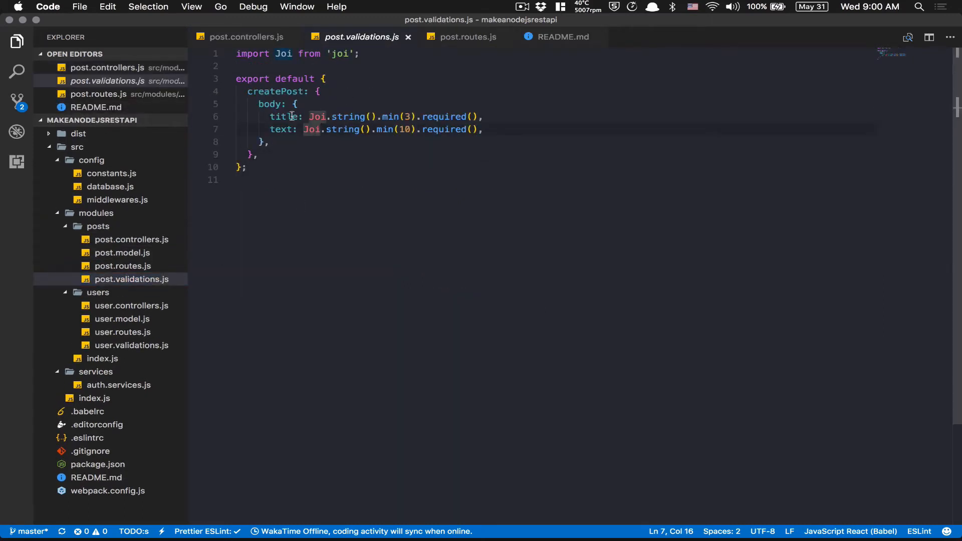
pyautogui.moveTo(248, 91); pyautogui.dragTo(351, 129)
pyautogui.click(349, 130)
pyautogui.click(416, 116)
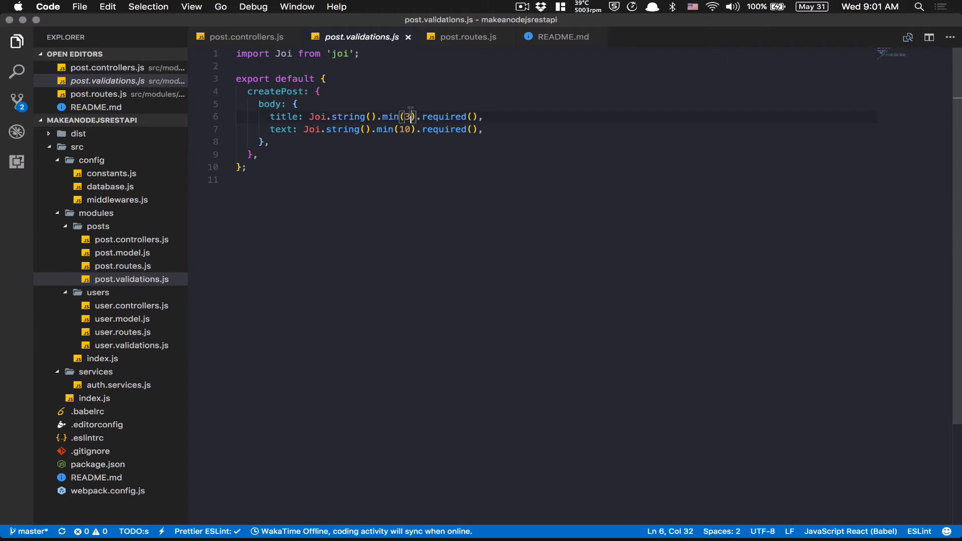
# Add updatePost: { body: { title: Joi.string().min(3), text: Joi.string().min(10) } } and save
pyautogui.click(316, 155)
pyautogui.press('Return')
pyautogui.write('updatePost: ')
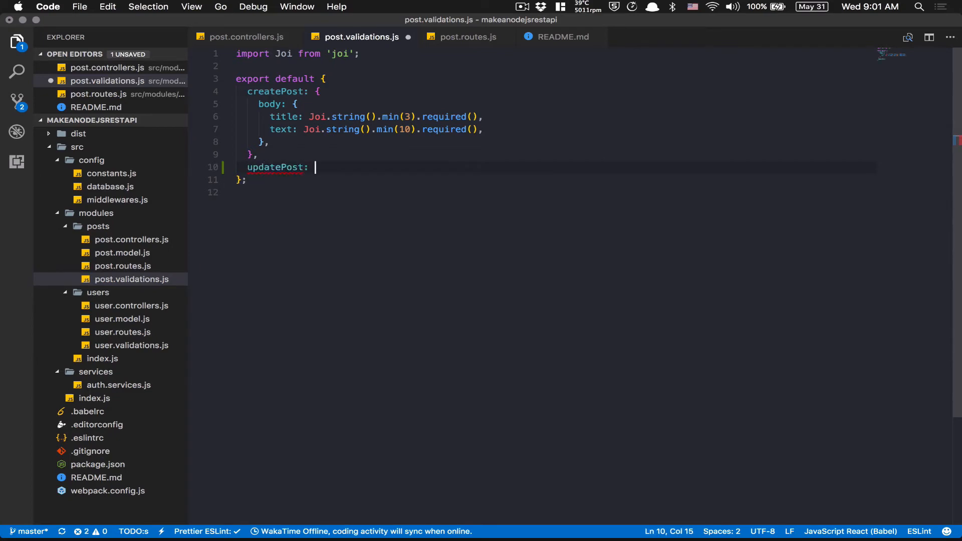
pyautogui.write('{')
pyautogui.press('Return')
pyautogui.write('body: {')
pyautogui.press('Return')
pyautogui.write('title: J')
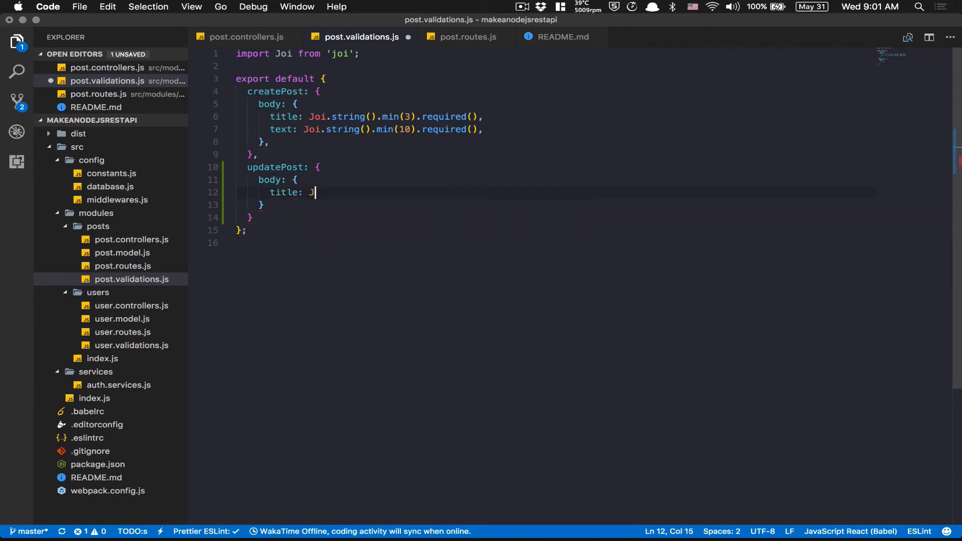
pyautogui.write('oi.S')
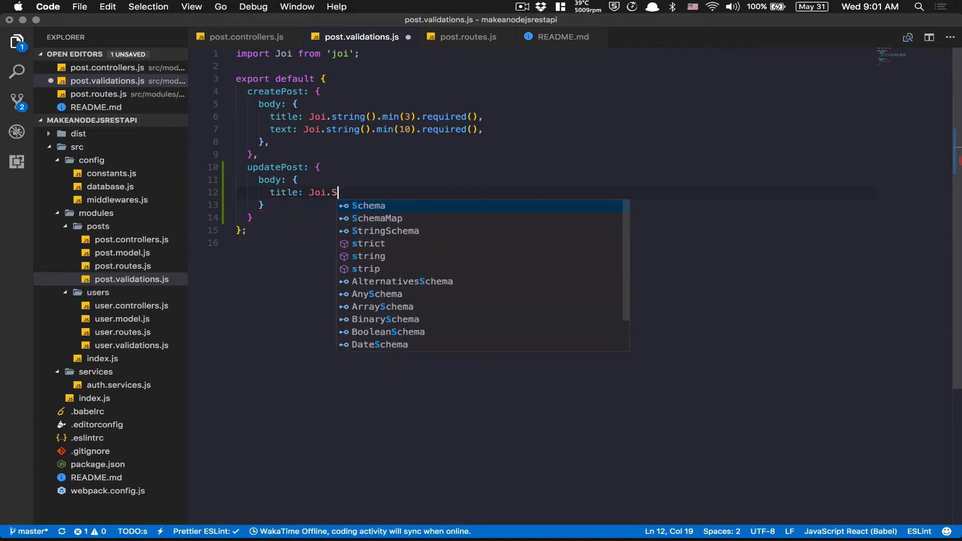
pyautogui.press('Down')
pyautogui.press('Down')
pyautogui.press('Down')
pyautogui.press('Down')
pyautogui.press('Up')
pyautogui.press('Return')
pyautogui.write('(')
pyautogui.press('BackSpace')
pyautogui.press('BackSpace')
pyautogui.press('BackSpace')
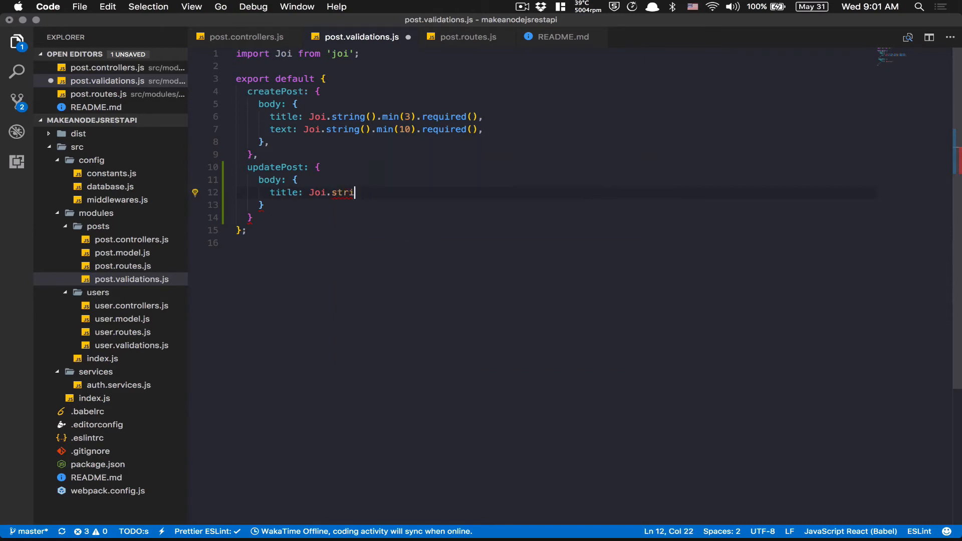
pyautogui.write('ng().min(3')
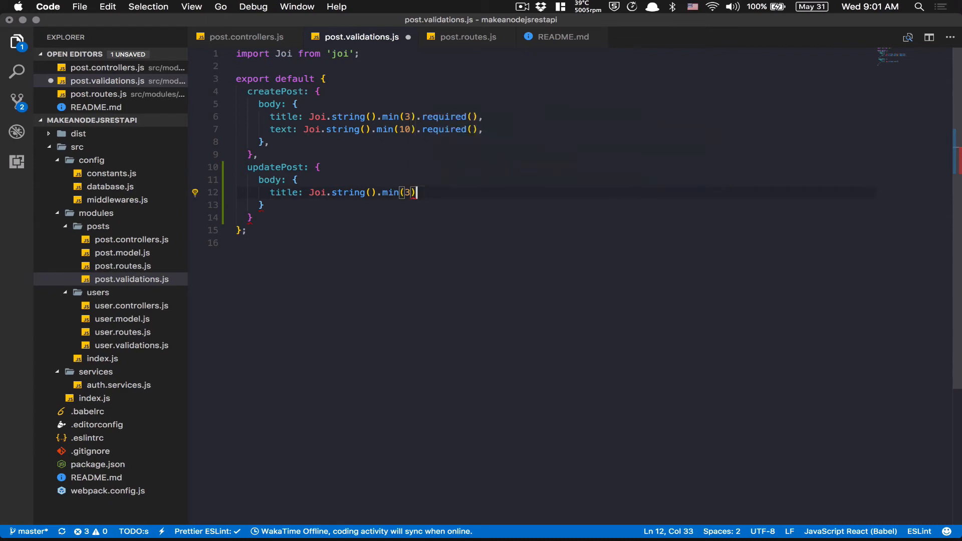
pyautogui.write('),')
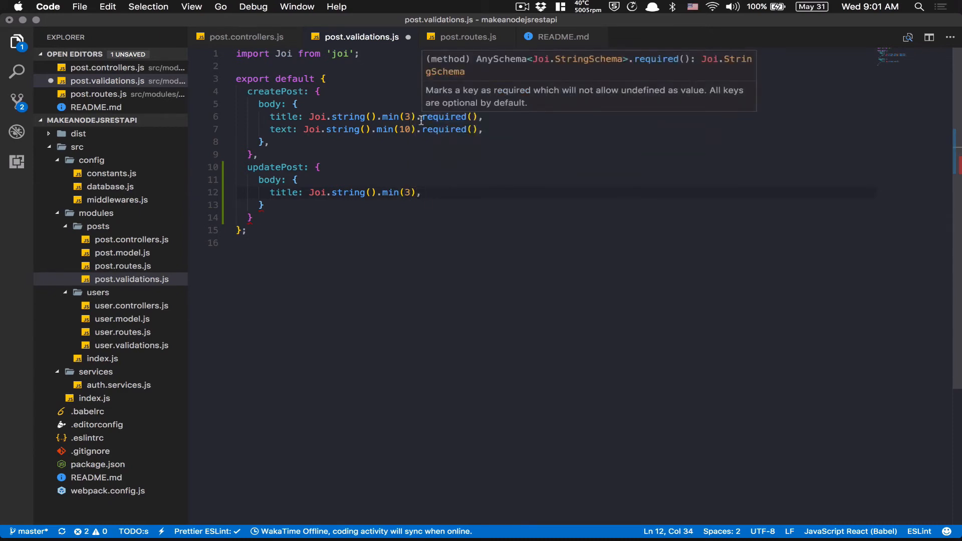
pyautogui.press('Return')
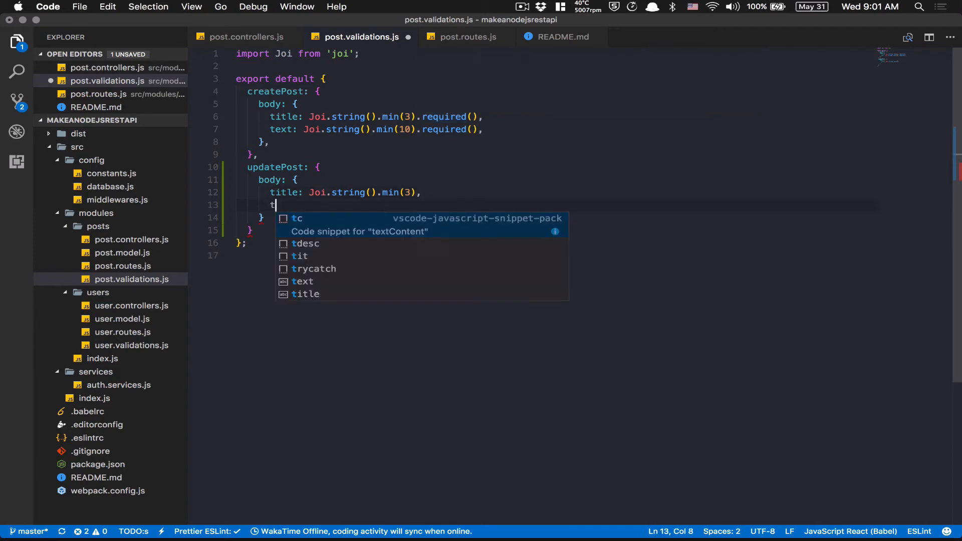
pyautogui.write('text: ')
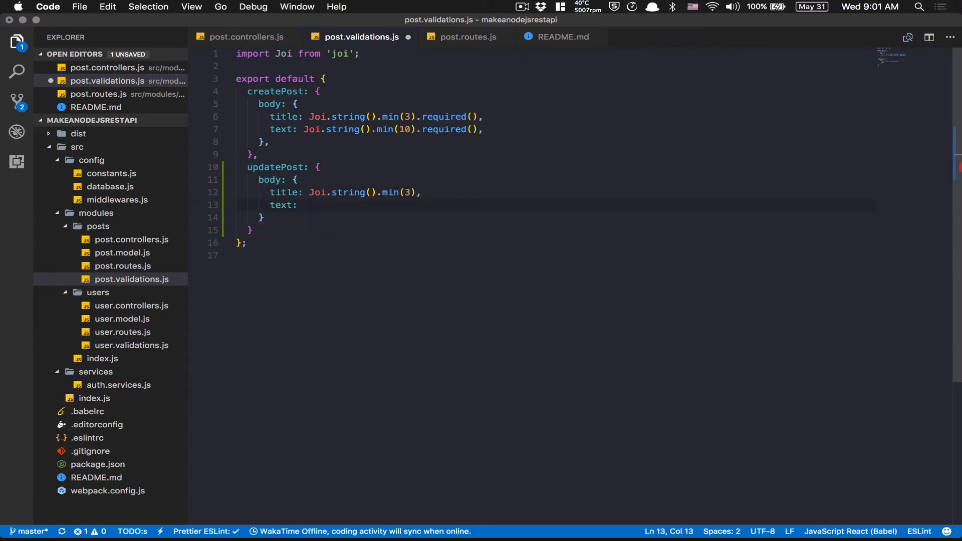
pyautogui.write('Joi.string().min(10),')
pyautogui.press('Down')
pyautogui.press('Down')
pyautogui.press('super+s')
pyautogui.click(531, 148)
pyautogui.click(439, 208)
pyautogui.press('Up')
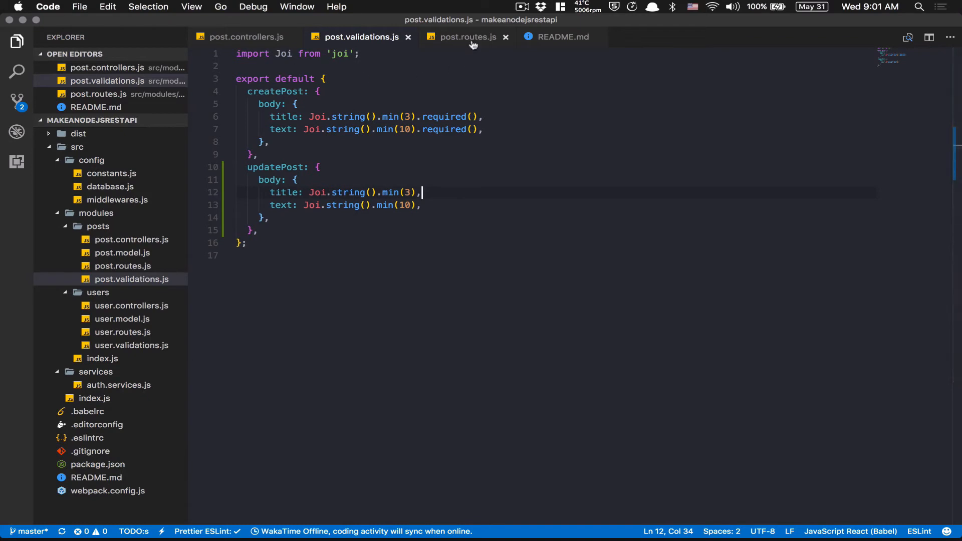
# Add a PATCH '/:id' route after the list route with authJwt and validate(postValidation.updatePost)
pyautogui.click(468, 37)
pyautogui.click(334, 192)
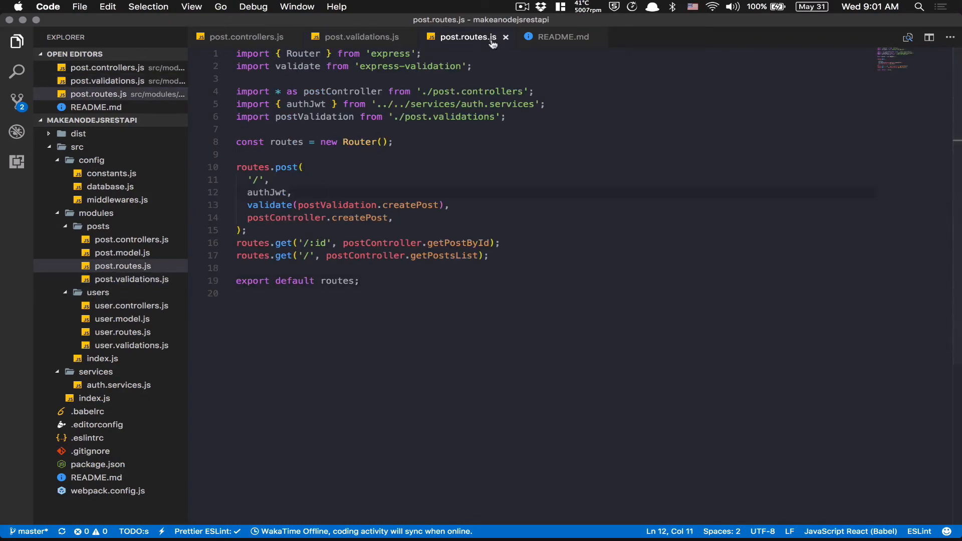
pyautogui.click(490, 256)
pyautogui.press('Return')
pyautogui.write('routes.patch')
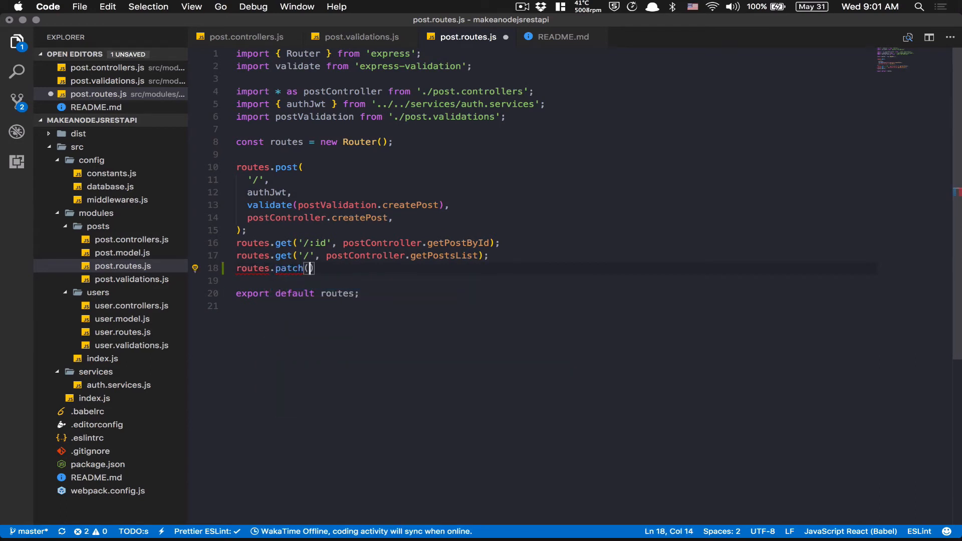
pyautogui.write("('/:id")
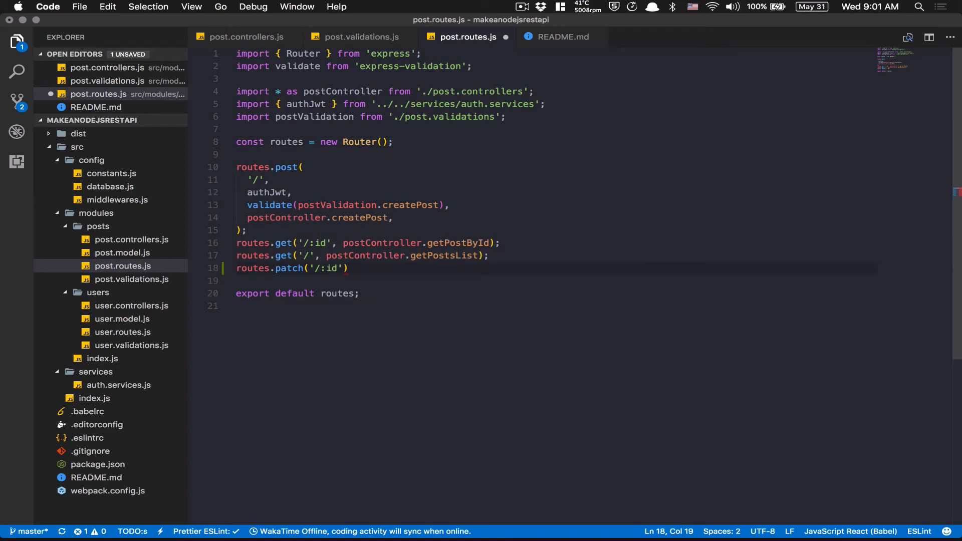
pyautogui.write("', ")
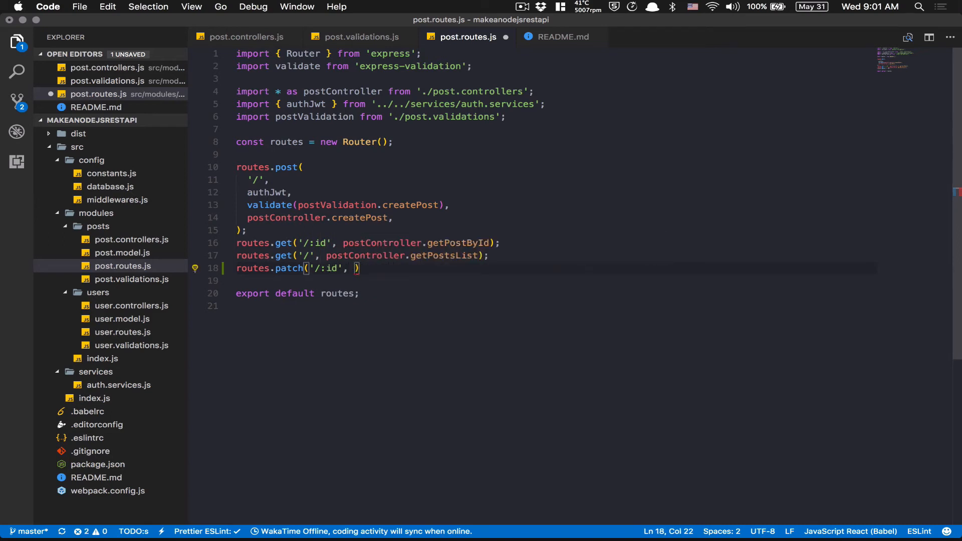
pyautogui.write('authJwt')
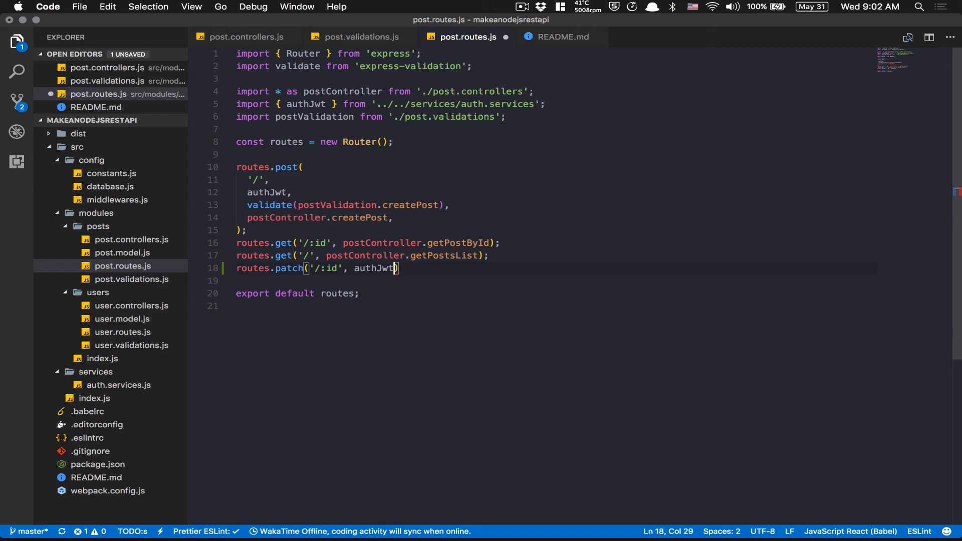
pyautogui.write(', ')
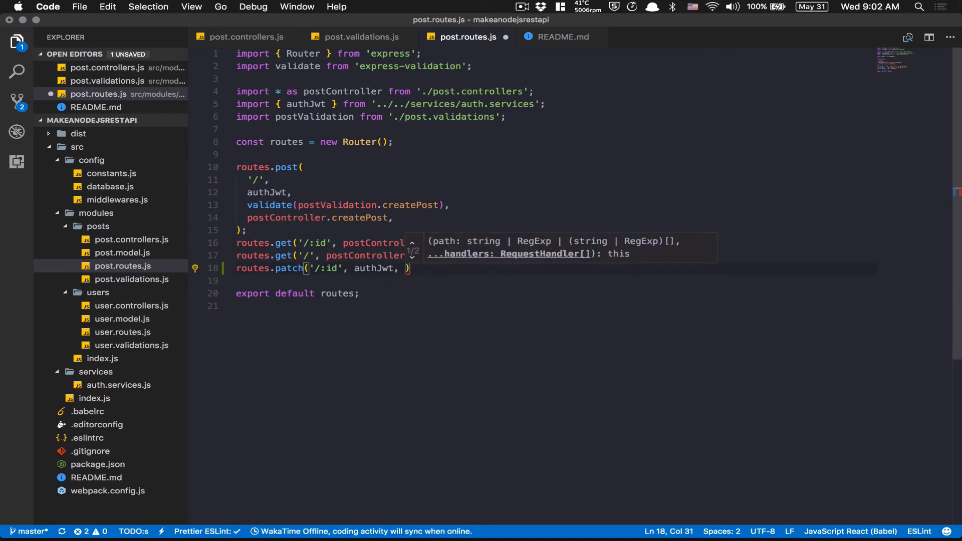
pyautogui.write('validate(')
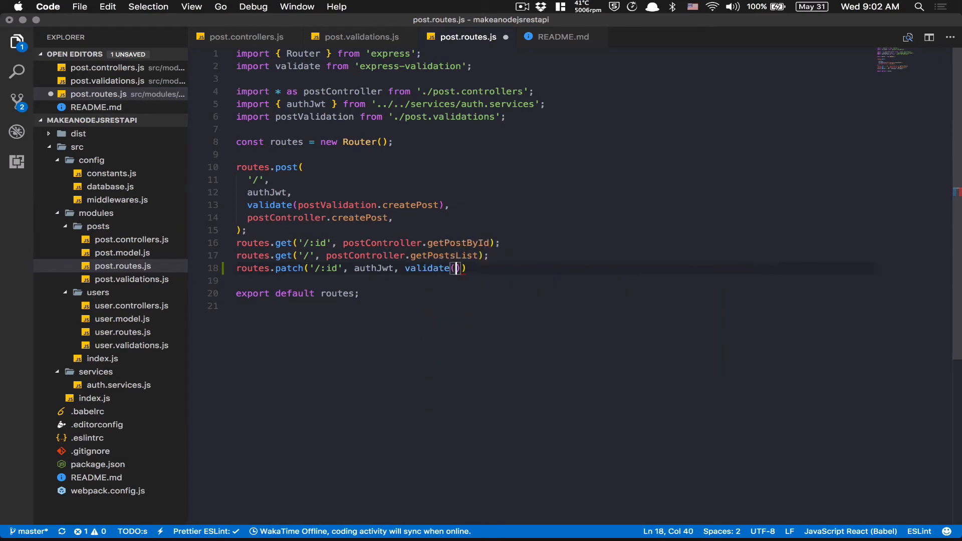
pyautogui.write('post')
pyautogui.press('Down')
pyautogui.press('Down')
pyautogui.press('Return')
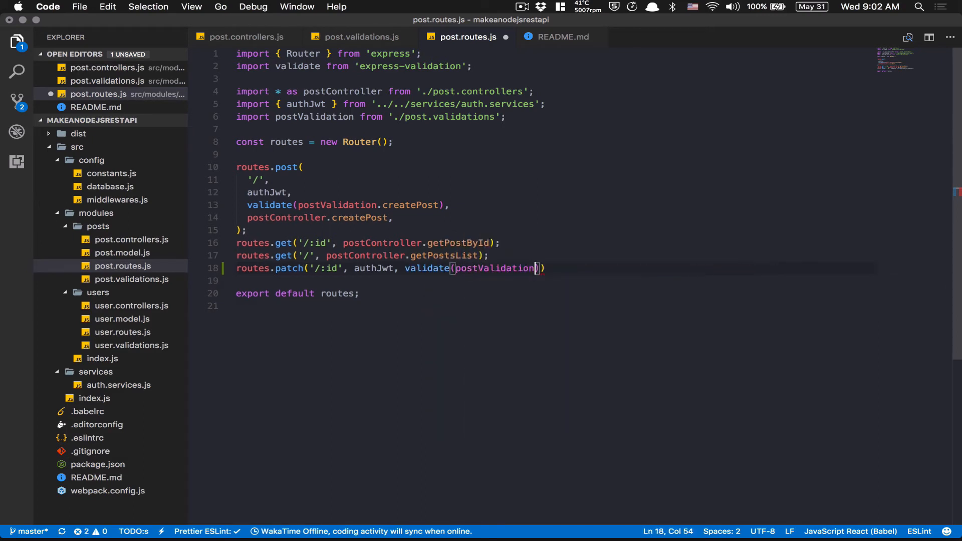
pyautogui.write('.')
pyautogui.press('Down')
pyautogui.press('Return')
pyautogui.press('Right')
pyautogui.write(', post')
# Finish the route with postController.updatePost and save so Prettier reformats it
pyautogui.press('Return')
pyautogui.write('.update')
pyautogui.press('Return')
pyautogui.press('Right')
pyautogui.write(';')
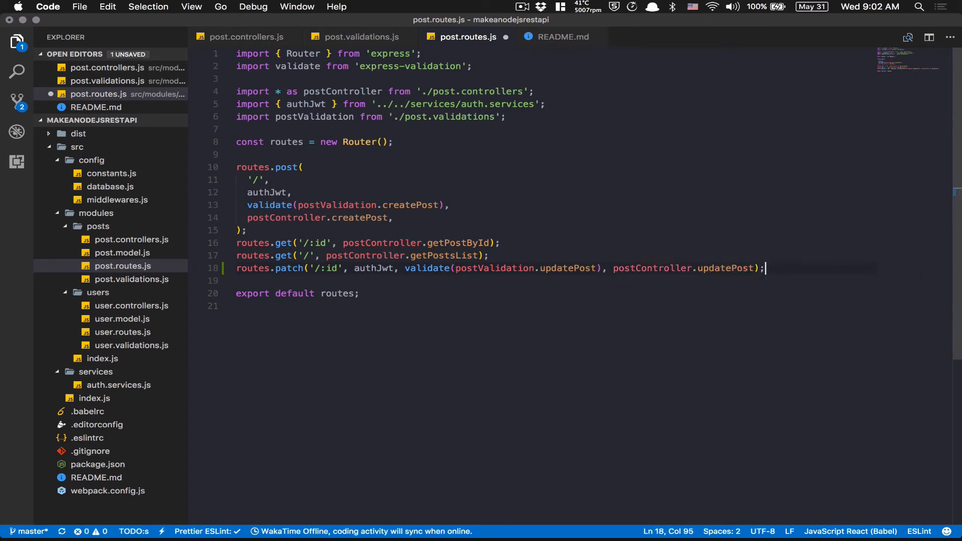
pyautogui.press('super+s')
pyautogui.click(632, 194)
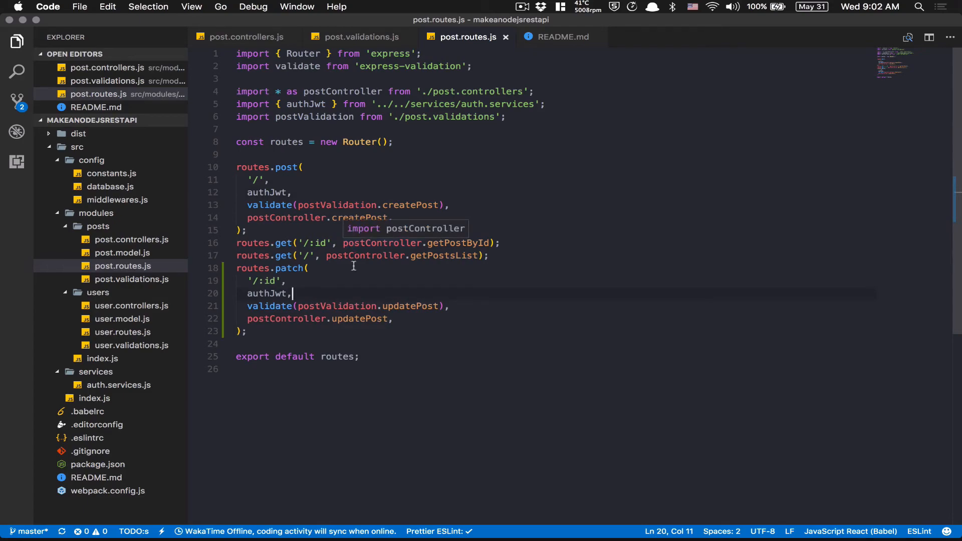
pyautogui.hotkey('ctrl', 'Up')
pyautogui.click(571, 294)
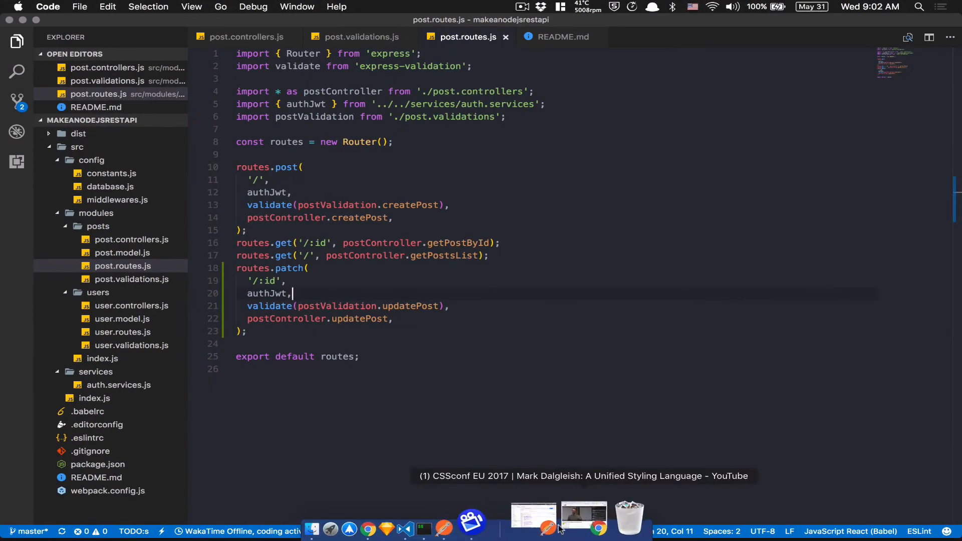
# Switch to Postman and re-send Get All Posts to inspect the first post
pyautogui.click(541, 526)
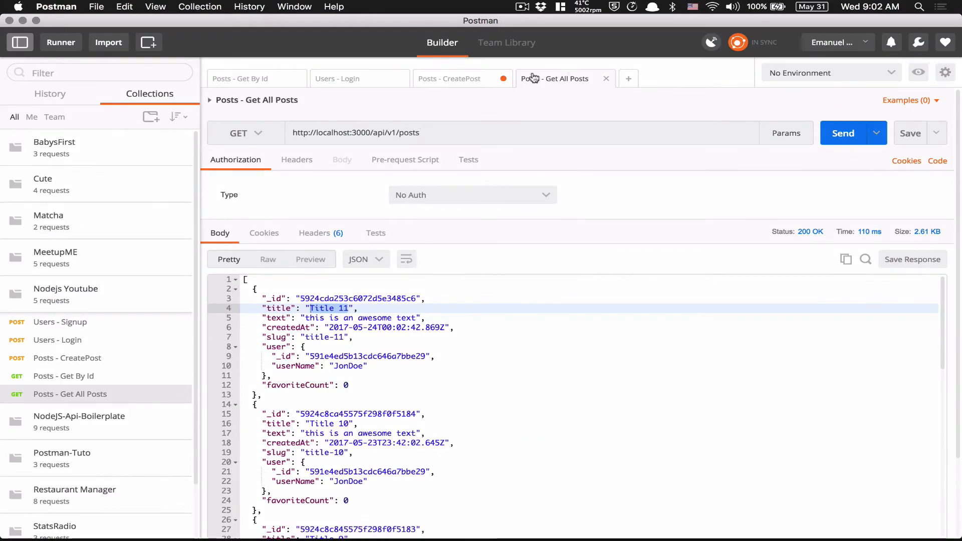
pyautogui.scroll(-3, 379, 131)
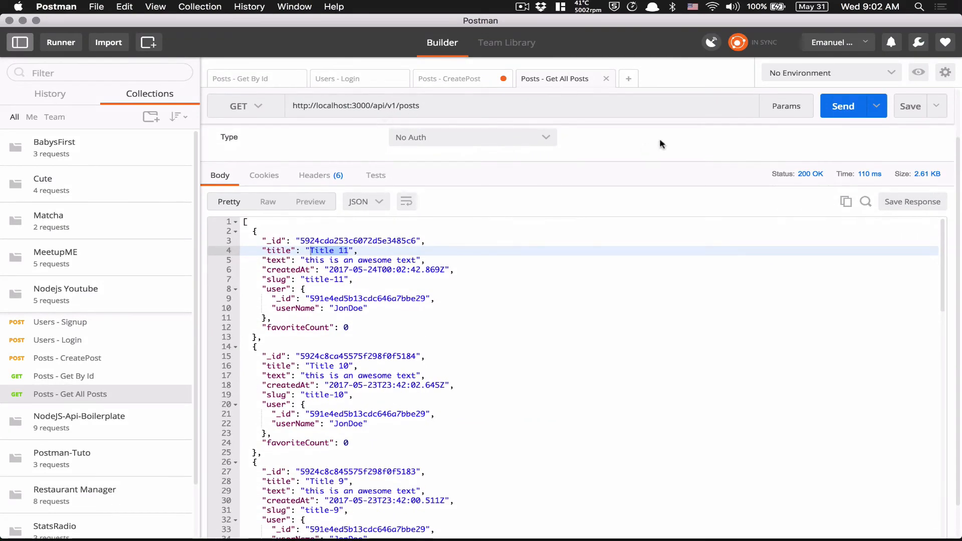
pyautogui.click(836, 110)
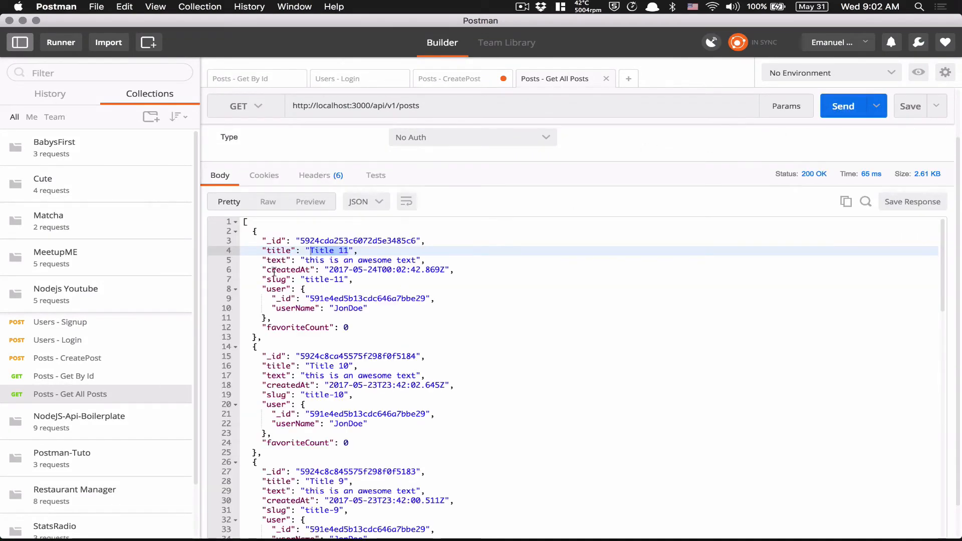
pyautogui.click(298, 259)
pyautogui.scroll(-3, 375, 301)
pyautogui.scroll(3, 376, 301)
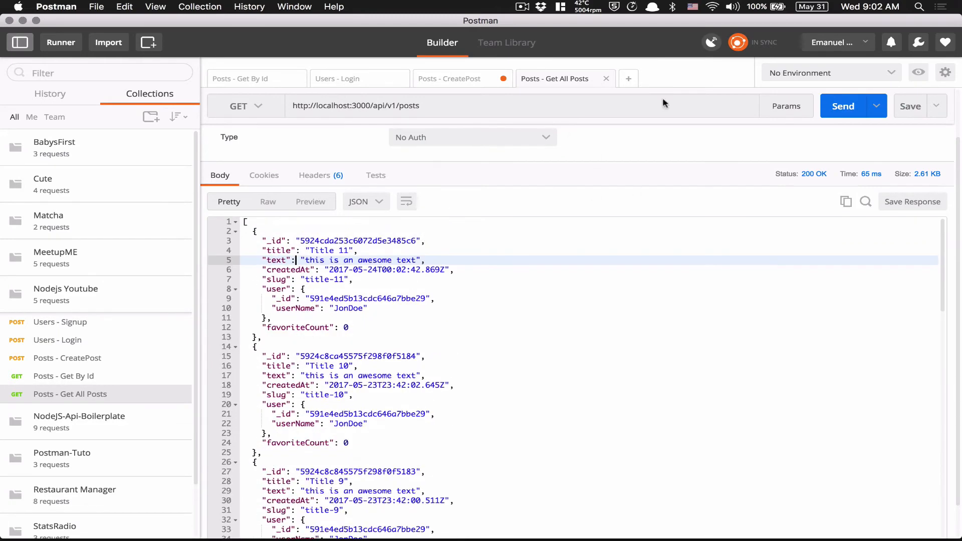
# Re-send Users - Login, copy the fresh token, and move to a blank new request
pyautogui.click(632, 79)
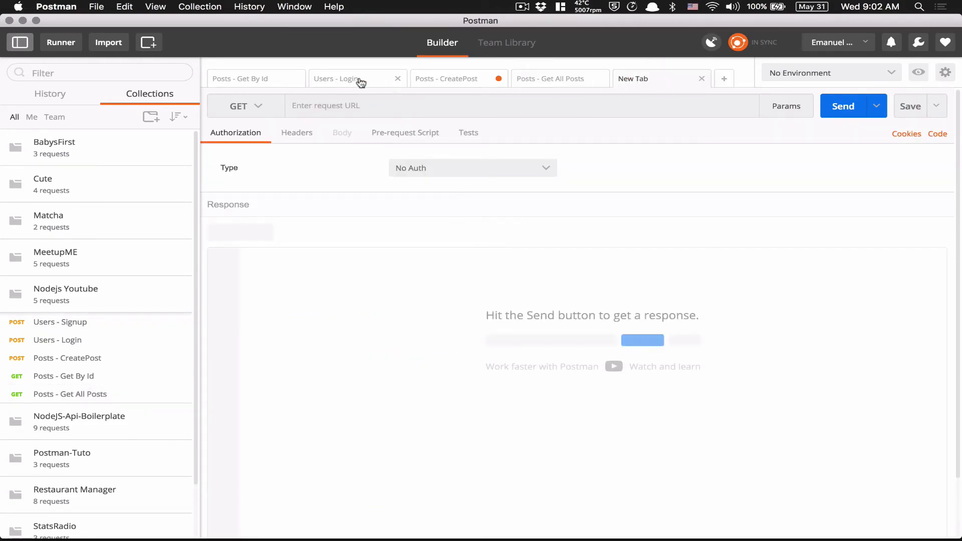
pyautogui.click(346, 78)
pyautogui.click(842, 133)
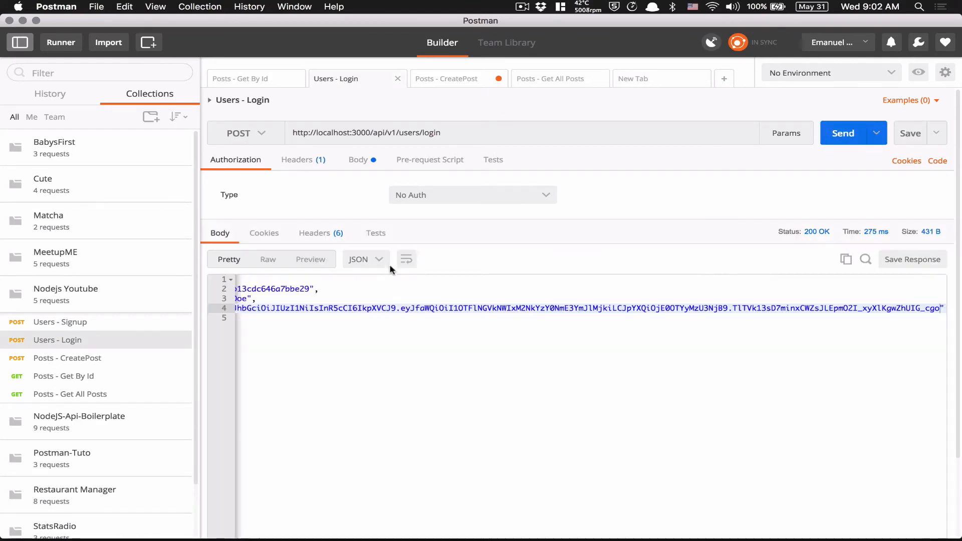
pyautogui.click(281, 319)
pyautogui.moveTo(296, 308); pyautogui.dragTo(946, 308)
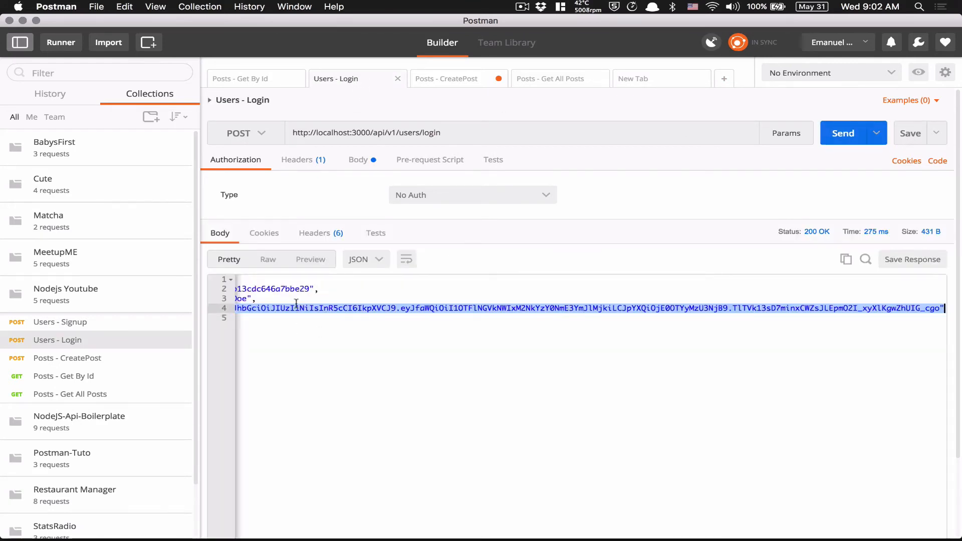
pyautogui.press('super+c')
pyautogui.click(637, 78)
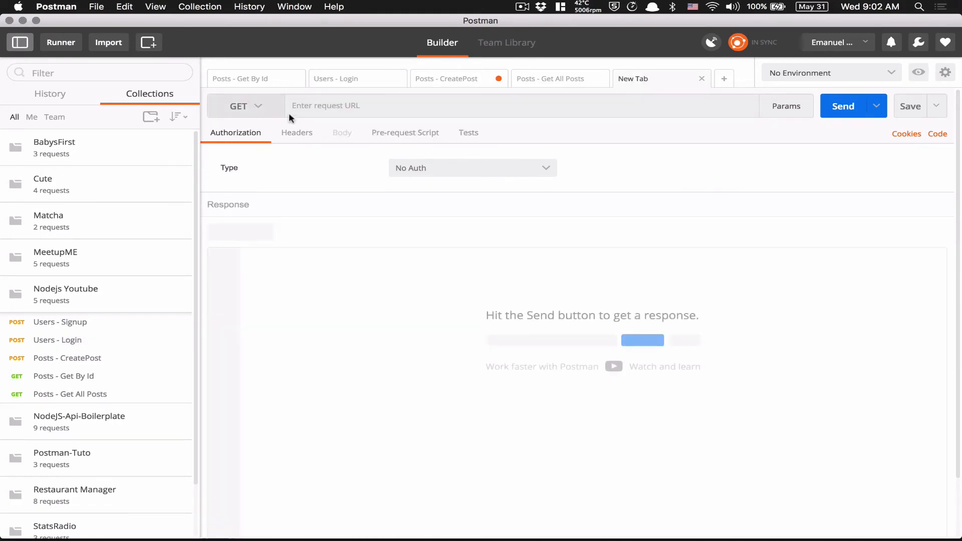
# Add an Authorization header with the pasted token and set the method to PATCH
pyautogui.click(296, 133)
pyautogui.click(301, 171)
pyautogui.write('Auth')
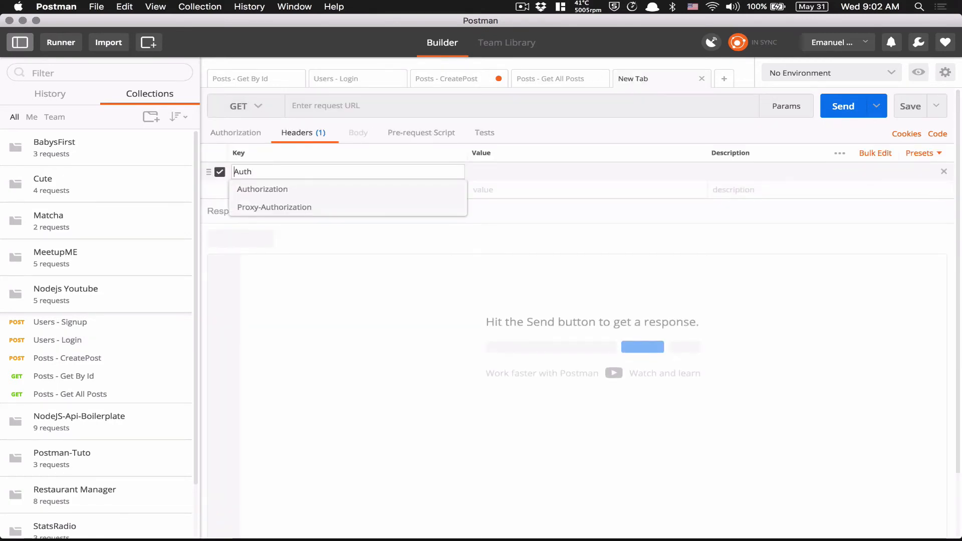
pyautogui.press('Down')
pyautogui.press('Return')
pyautogui.press('Tab')
pyautogui.press('super+v')
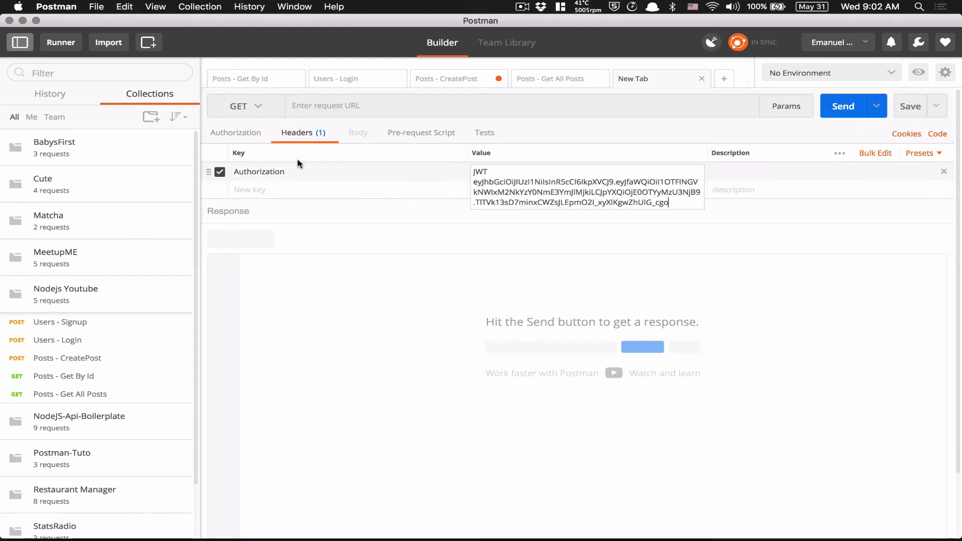
pyautogui.click(422, 278)
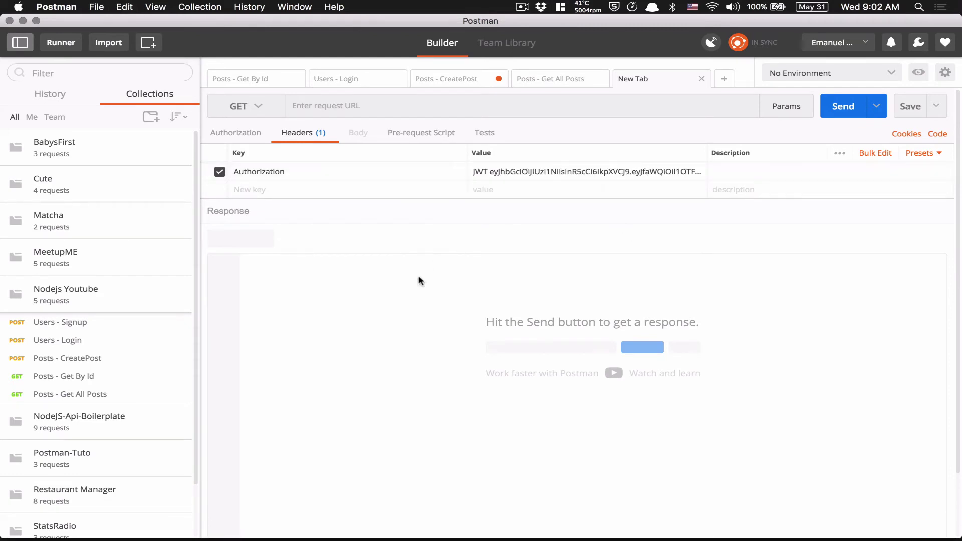
pyautogui.click(261, 107)
pyautogui.click(250, 186)
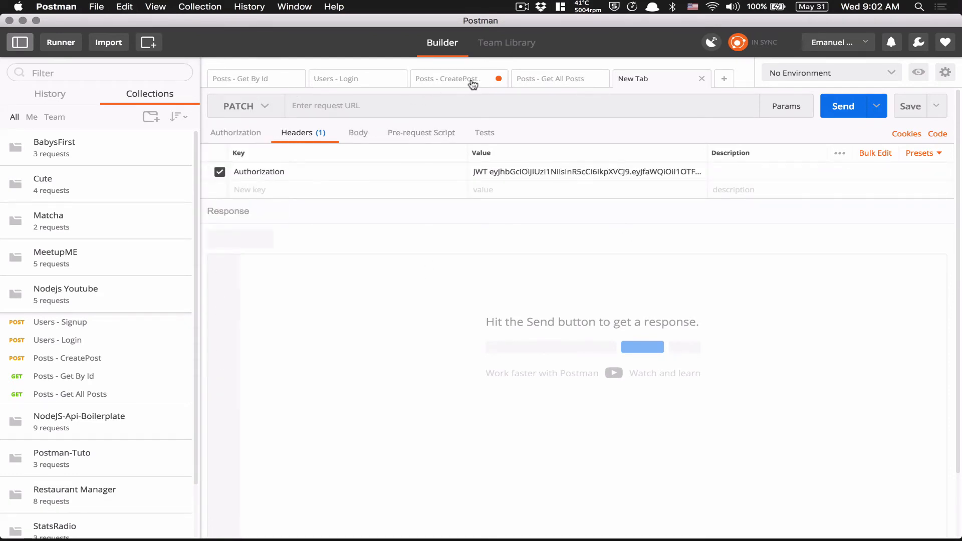
# Build the URL from the posts URL plus the first post's copied _id
pyautogui.click(556, 78)
pyautogui.tripleClick(421, 106)
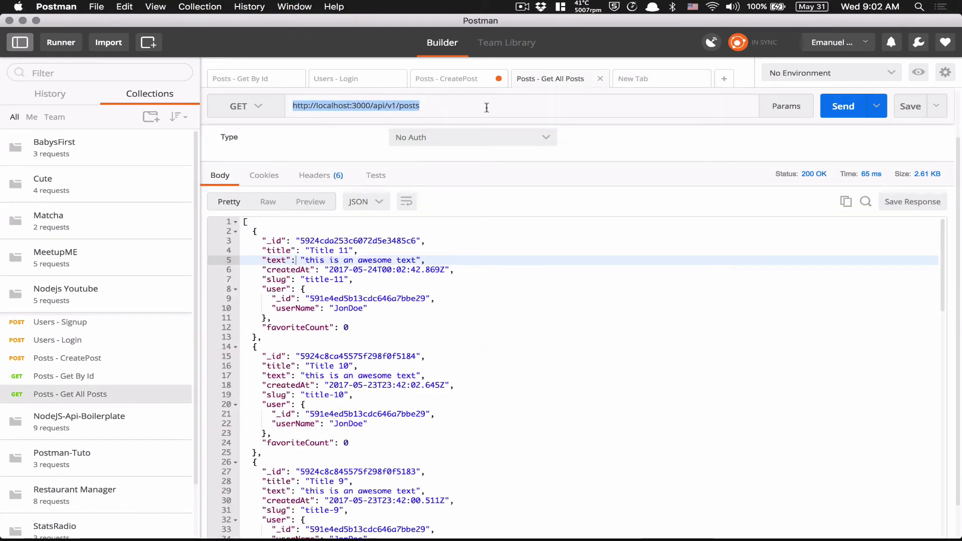
pyautogui.press('super+c')
pyautogui.click(662, 78)
pyautogui.click(376, 105)
pyautogui.press('super+v')
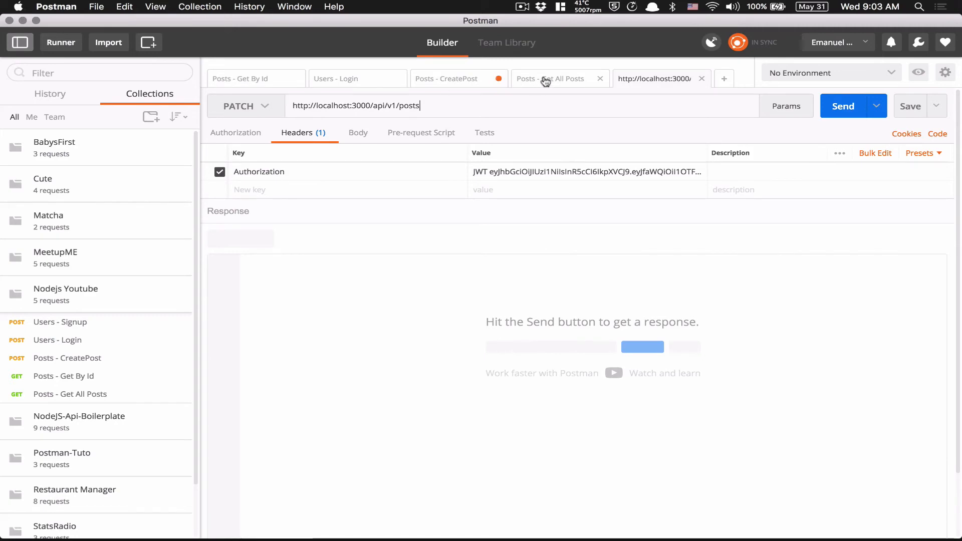
pyautogui.click(546, 79)
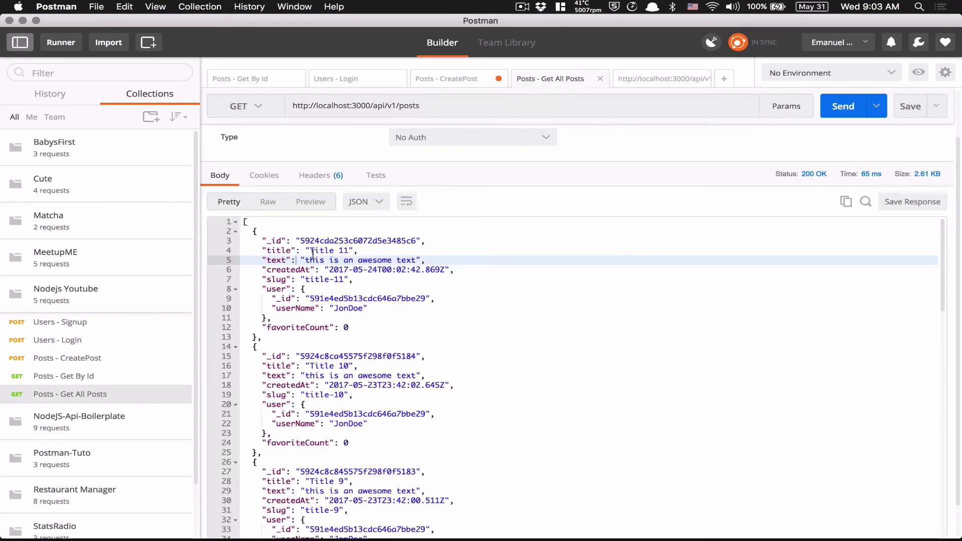
pyautogui.doubleClick(331, 241)
pyautogui.press('super+c')
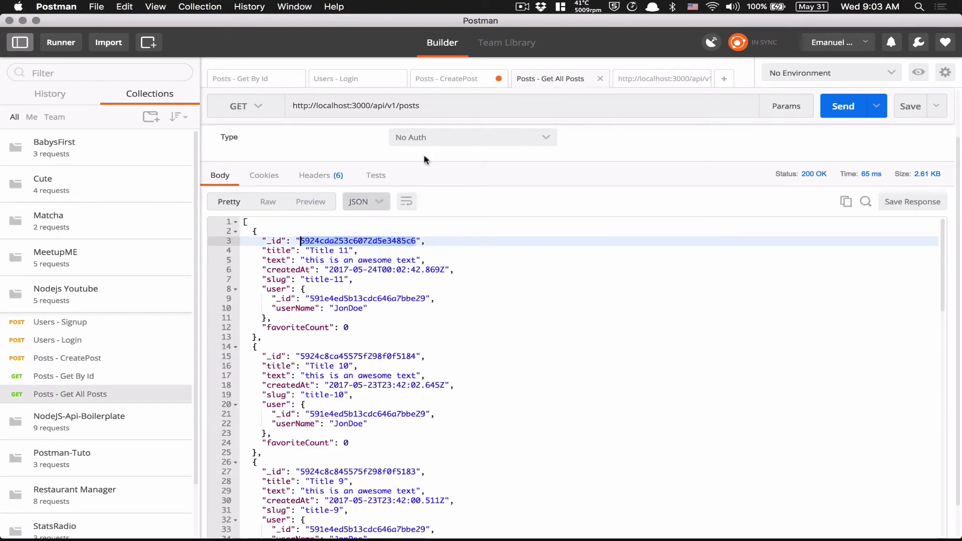
pyautogui.click(660, 78)
pyautogui.click(473, 105)
pyautogui.write('//localhost:3000/api/v1/posts/')
pyautogui.press('super+v')
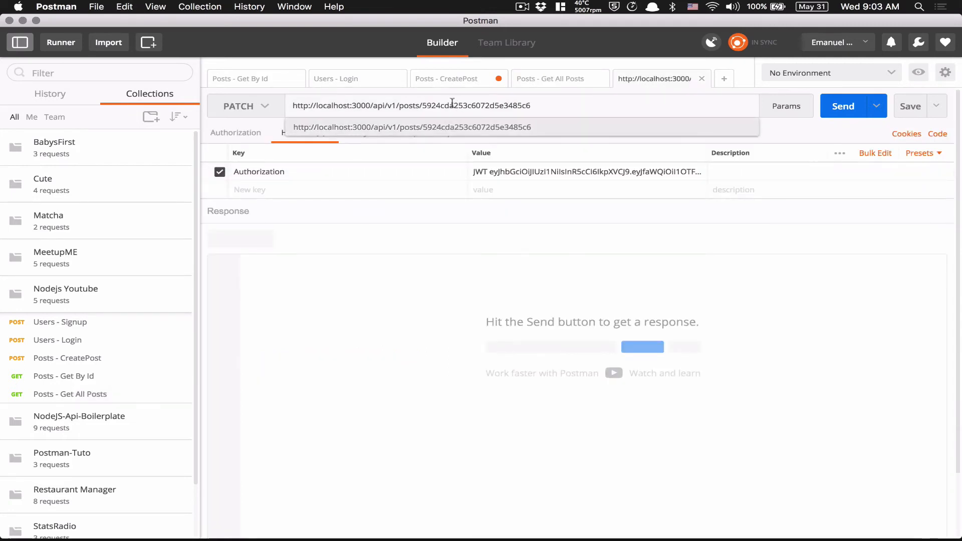
pyautogui.doubleClick(466, 106)
pyautogui.click(547, 107)
pyautogui.click(411, 272)
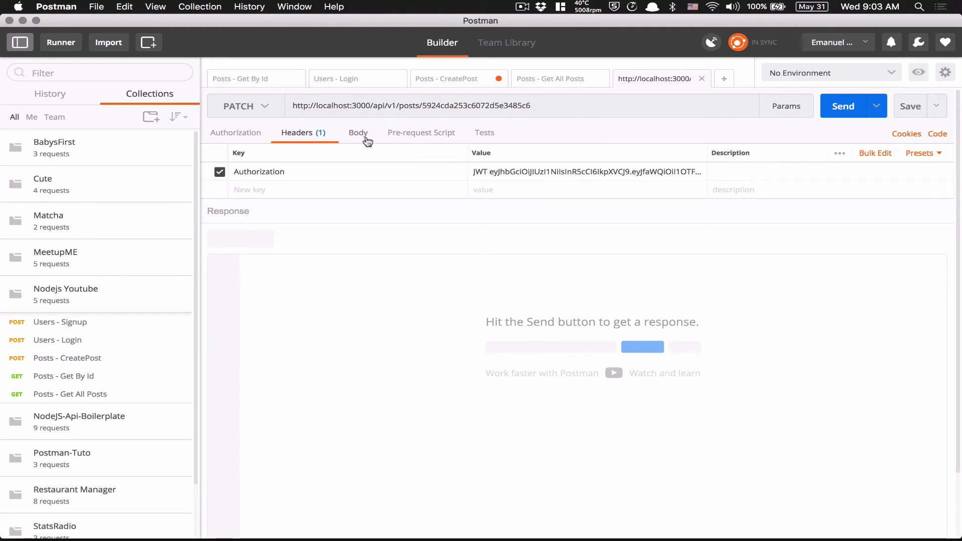
# Set an x-www-form-urlencoded body with title 'title 11 hello world'
pyautogui.click(359, 133)
pyautogui.click(330, 198)
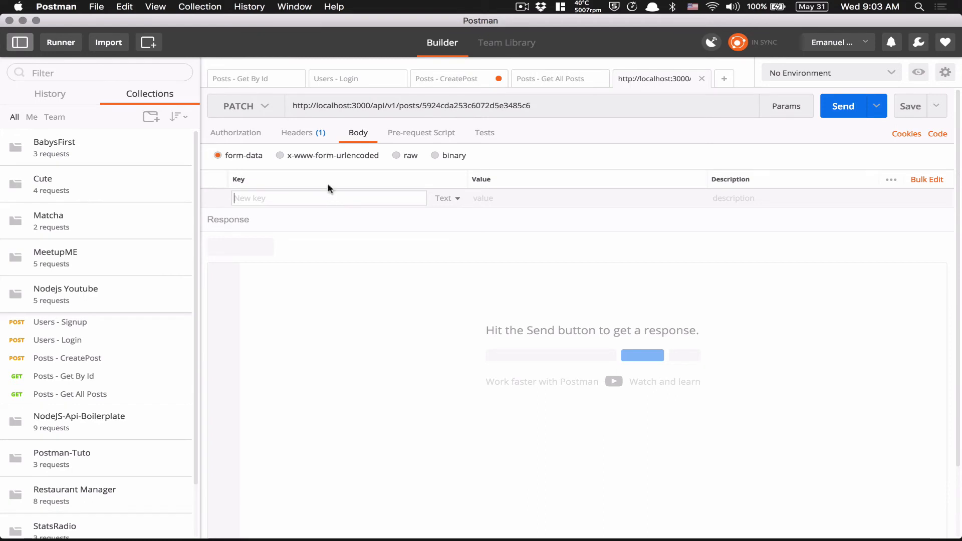
pyautogui.click(280, 156)
pyautogui.click(556, 79)
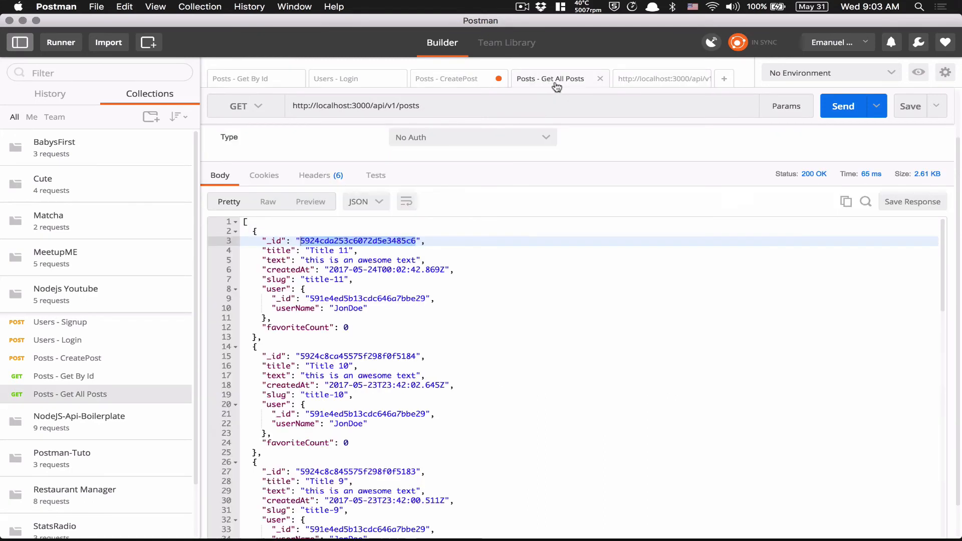
pyautogui.doubleClick(329, 250)
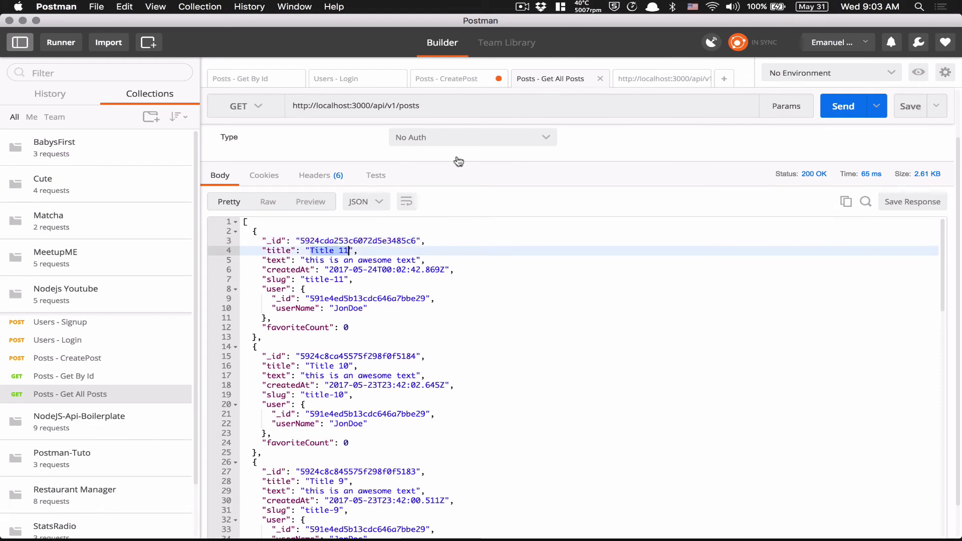
pyautogui.click(647, 78)
pyautogui.click(296, 198)
pyautogui.write('title')
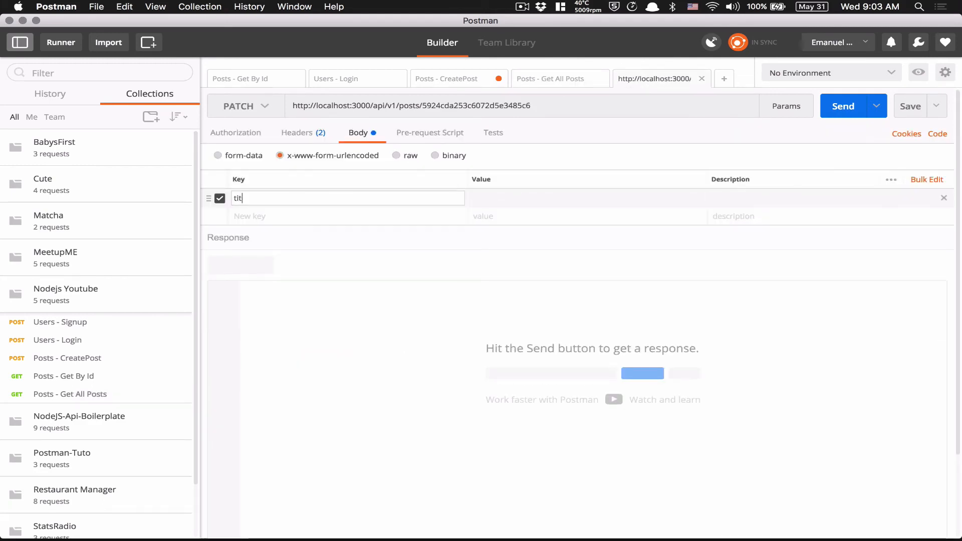
pyautogui.press('Tab')
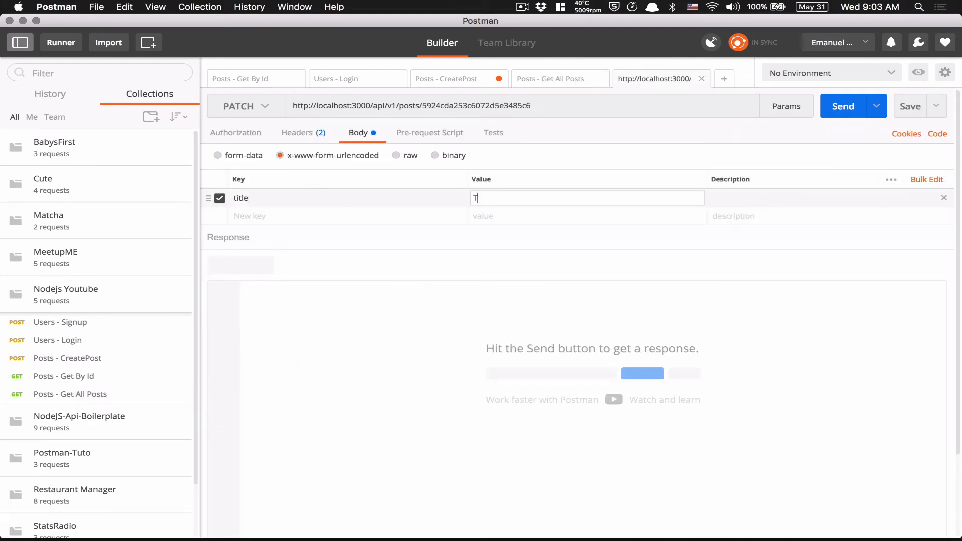
pyautogui.write('11 hello world')
# Send the PATCH and highlight the new title and regenerated slug title-11-hello-world in the response
pyautogui.click(843, 106)
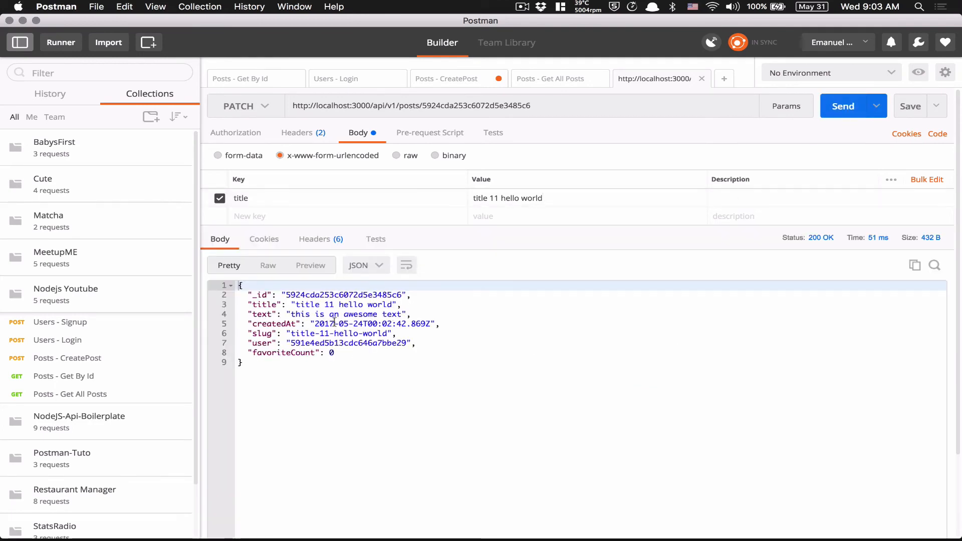
pyautogui.click(254, 304)
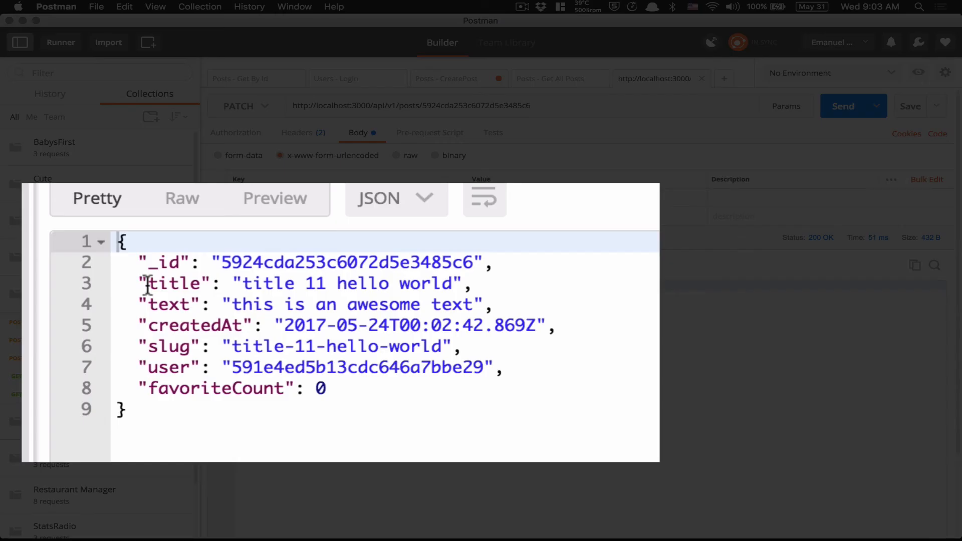
pyautogui.doubleClick(147, 284)
pyautogui.moveTo(239, 284); pyautogui.dragTo(456, 283)
pyautogui.click(355, 283)
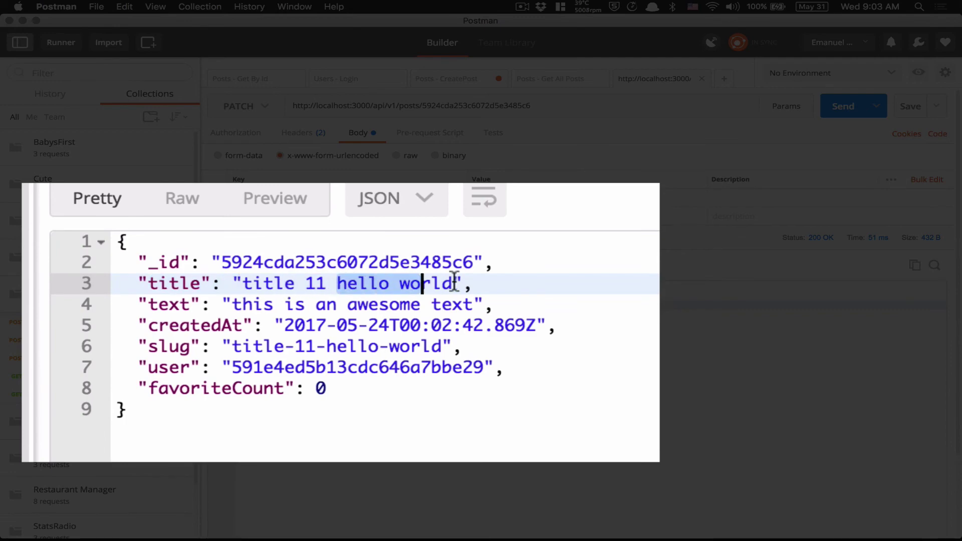
pyautogui.click(144, 346)
pyautogui.moveTo(143, 346); pyautogui.dragTo(457, 346)
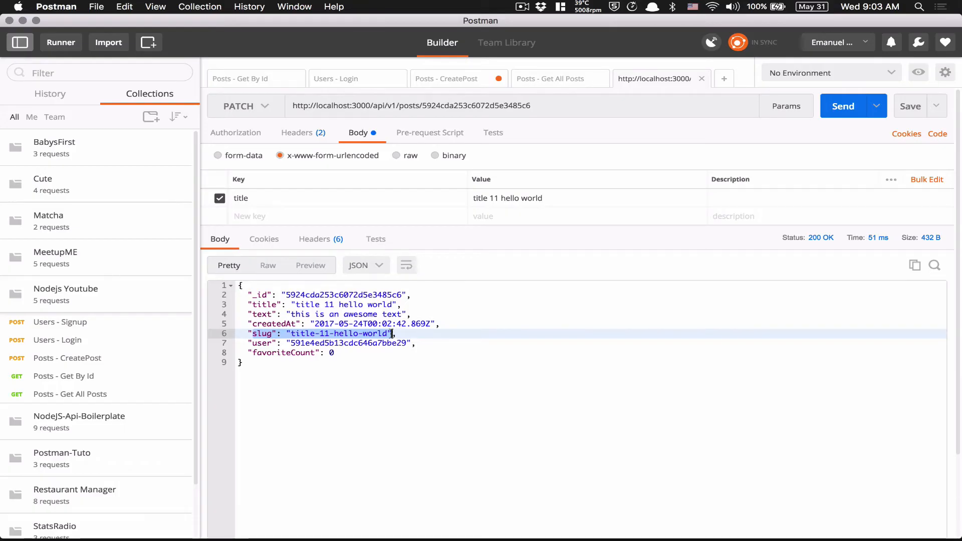
pyautogui.press('super+Tab')
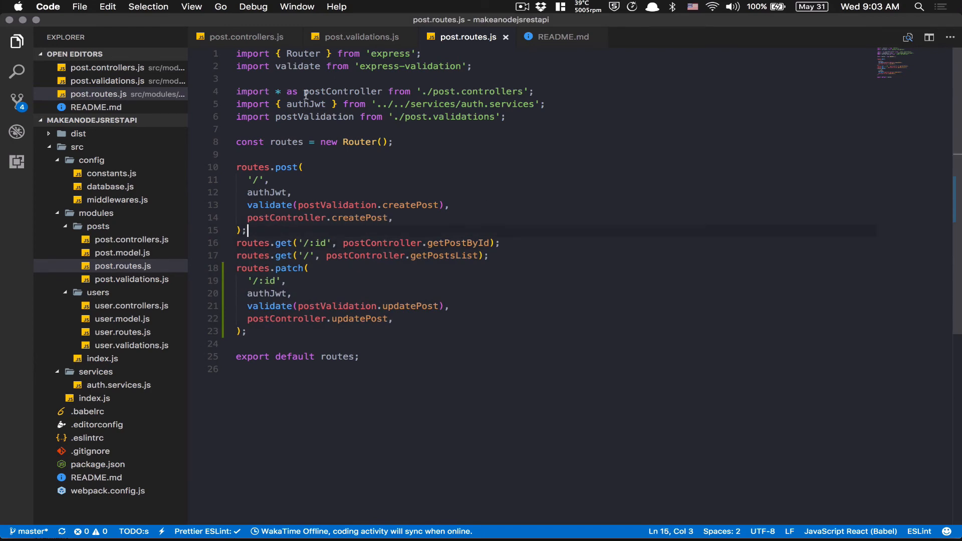
# Review post.model.js's pre('validate') slugify hook, close it, and return to Postman
pyautogui.click(121, 252)
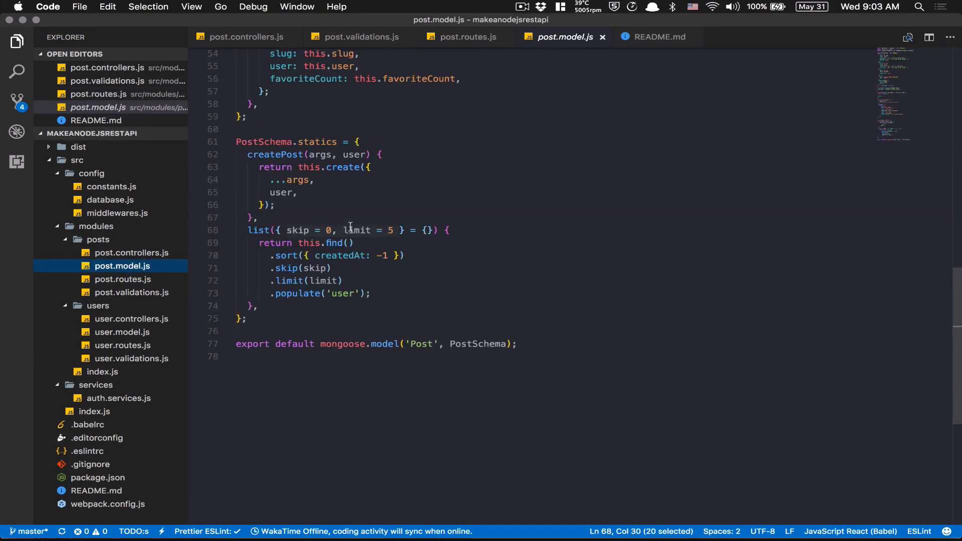
pyautogui.scroll(10, 350, 228)
pyautogui.moveTo(301, 240); pyautogui.dragTo(436, 240)
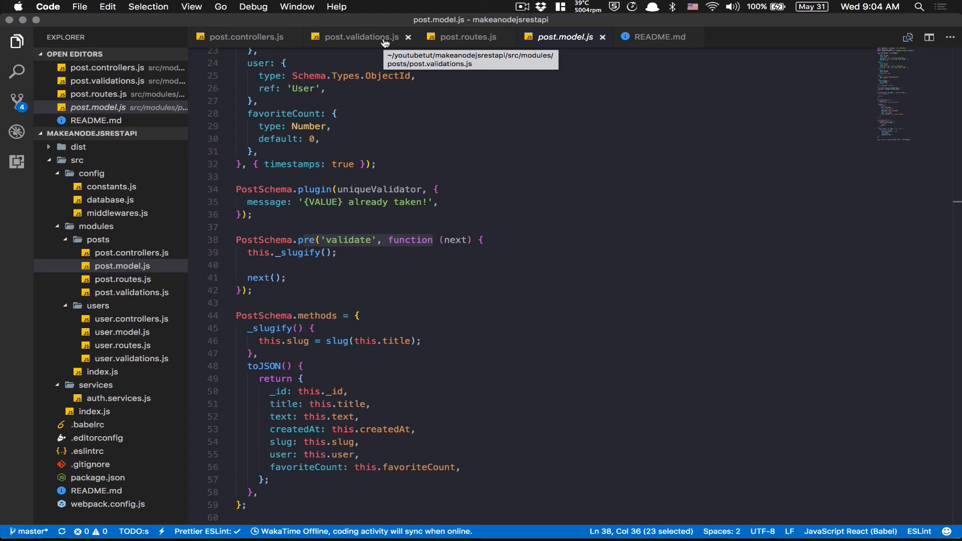
pyautogui.click(573, 173)
pyautogui.press('super+w')
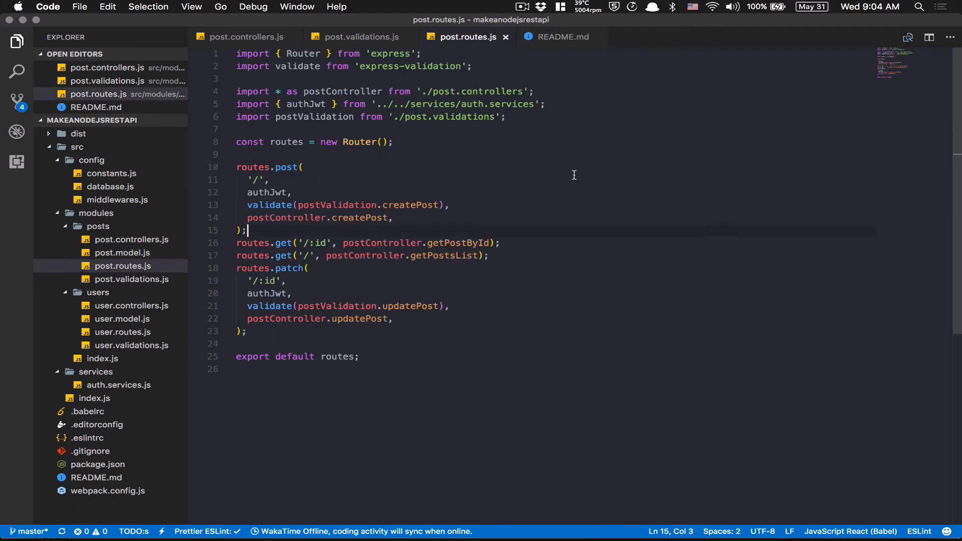
pyautogui.press('F3')
pyautogui.click(451, 189)
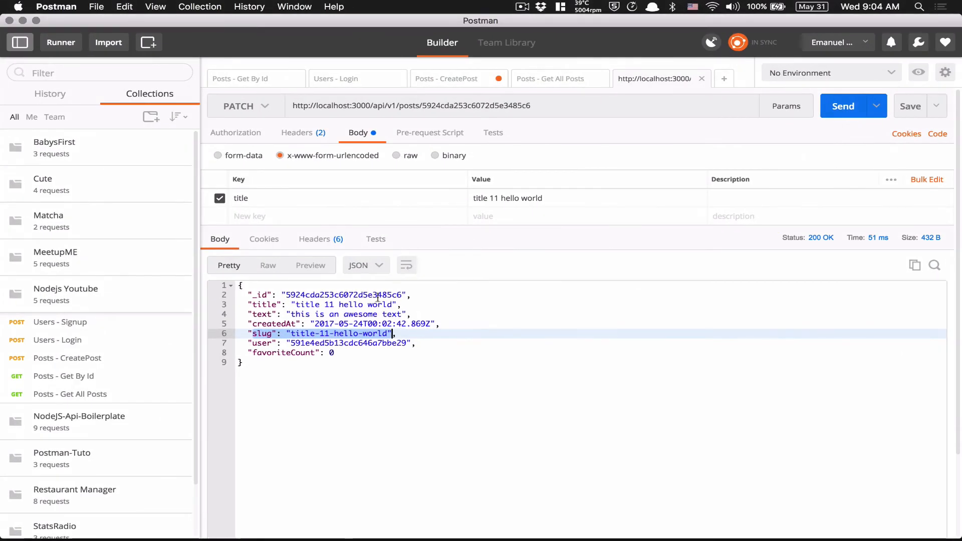
# Re-send Get All Posts to confirm the first post reads 'title 11 hello world', then return to the PATCH body
pyautogui.moveTo(295, 305); pyautogui.dragTo(402, 305)
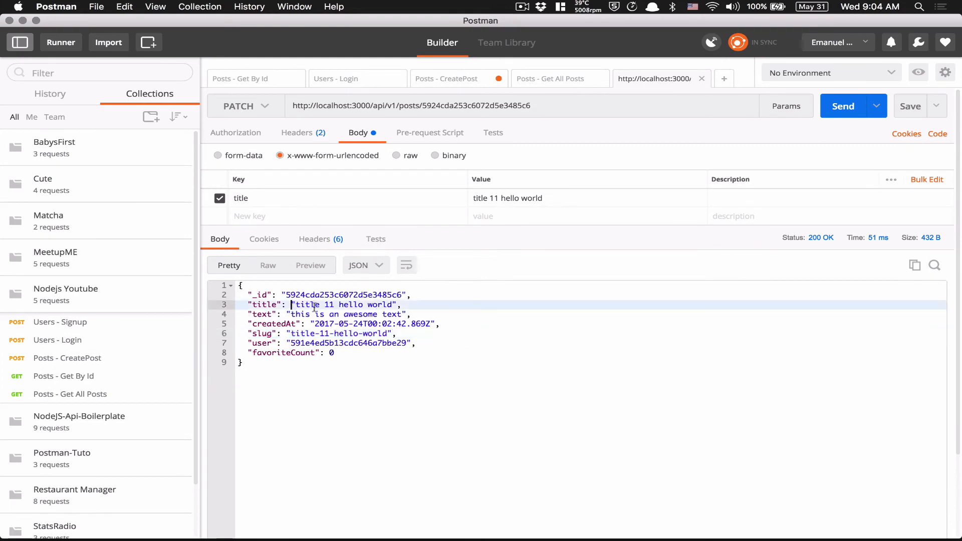
pyautogui.click(437, 306)
pyautogui.click(571, 81)
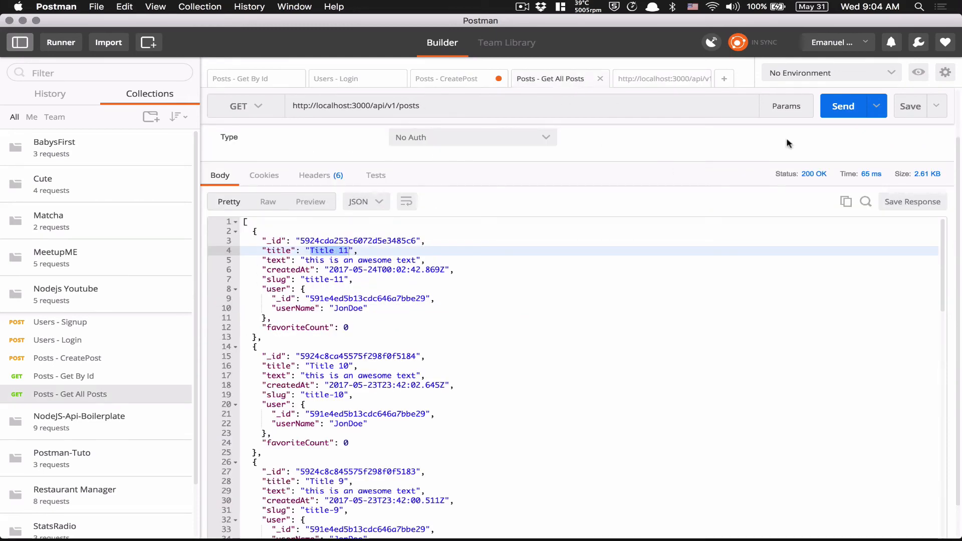
pyautogui.click(852, 109)
pyautogui.click(388, 270)
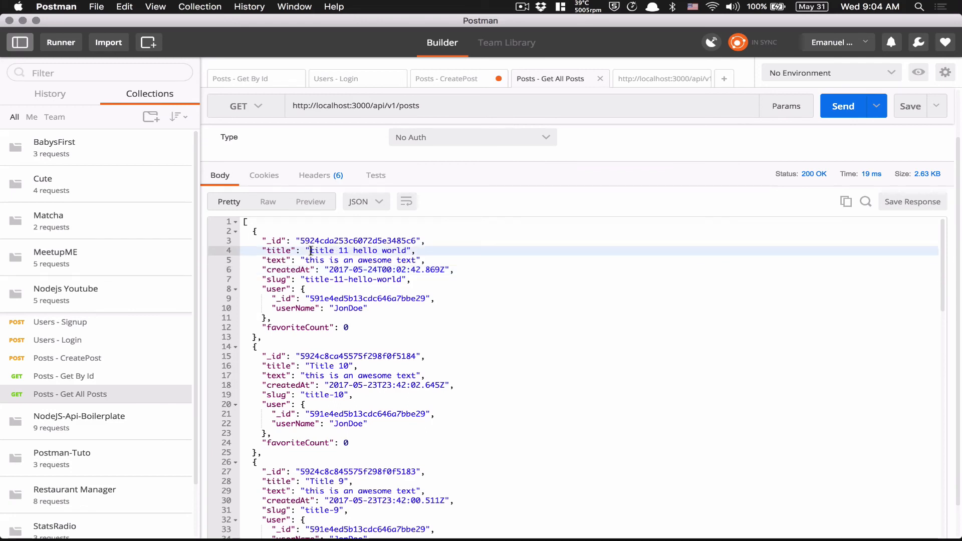
pyautogui.moveTo(308, 249); pyautogui.dragTo(378, 250)
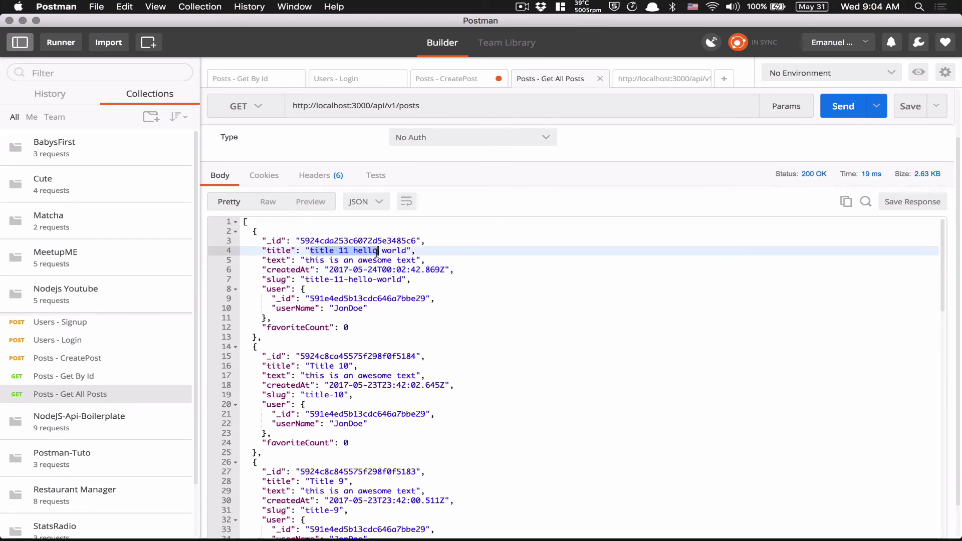
pyautogui.click(643, 78)
pyautogui.moveTo(544, 197); pyautogui.dragTo(441, 196)
# Retitle the post to 'Title 11' and confirm the slug regenerates as title-11
pyautogui.tripleClick(609, 198)
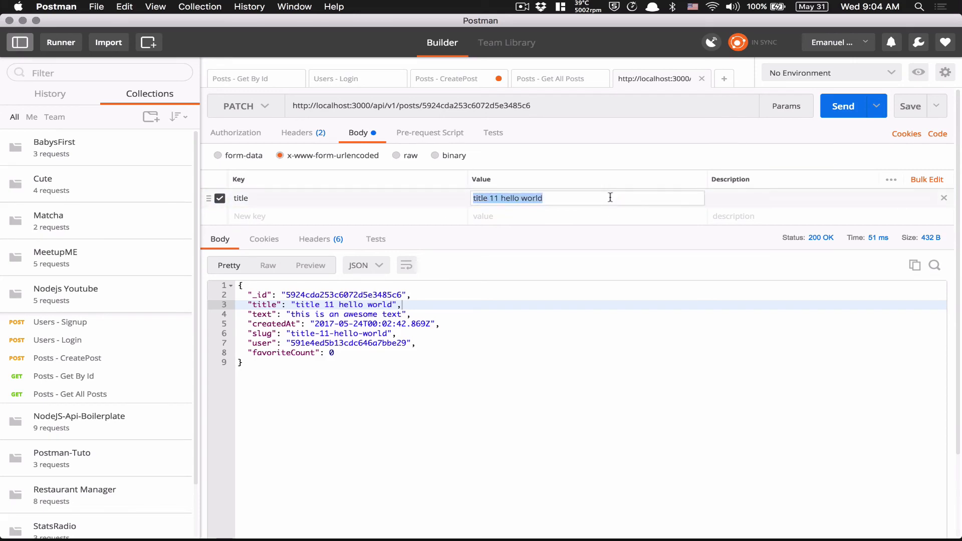
pyautogui.write('Title 11')
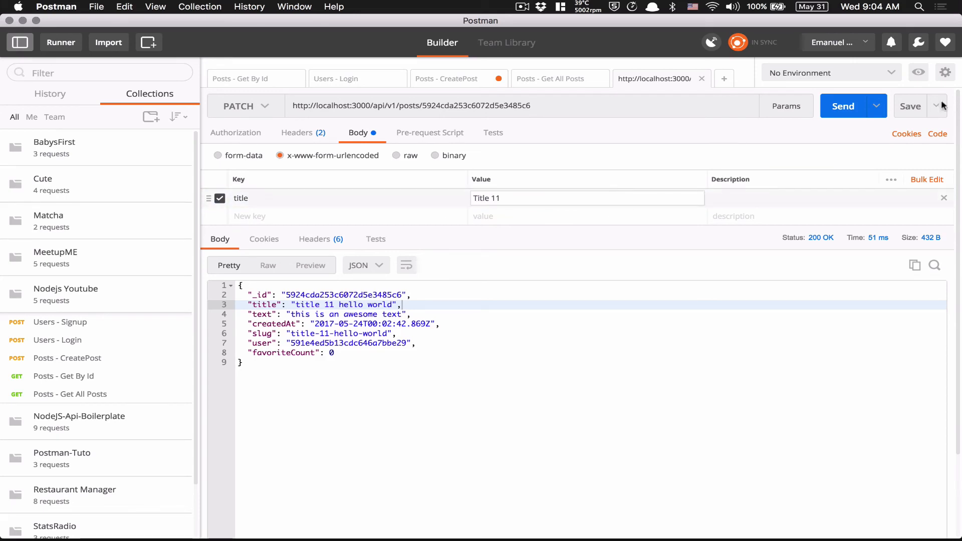
pyautogui.click(842, 106)
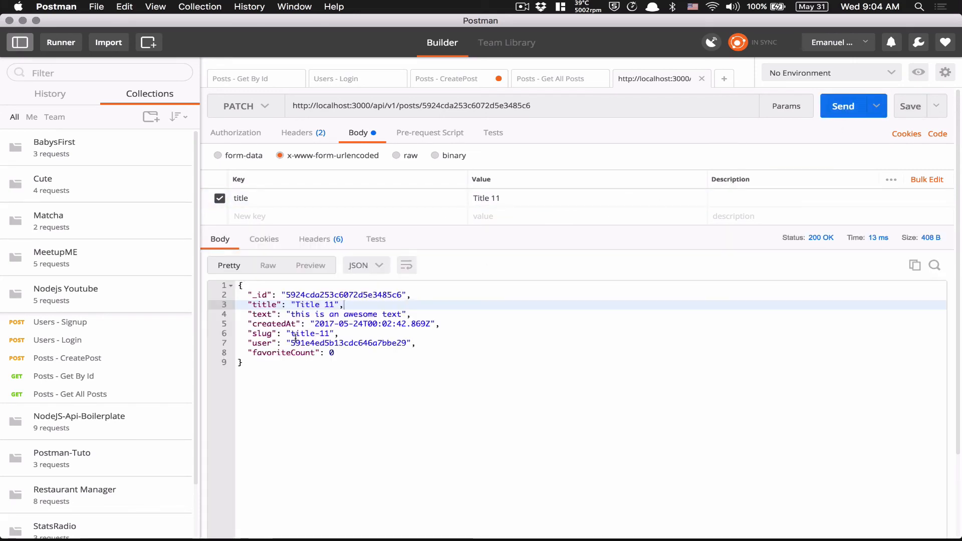
pyautogui.doubleClick(315, 333)
# Send the duplicate title 'Title 10' and see it rejected as already taken
pyautogui.click(516, 197)
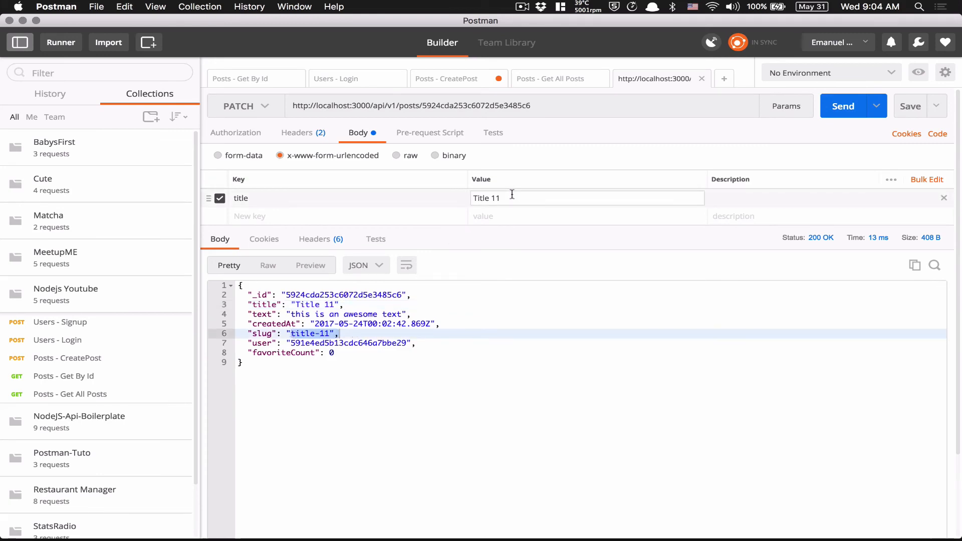
pyautogui.press('BackSpace')
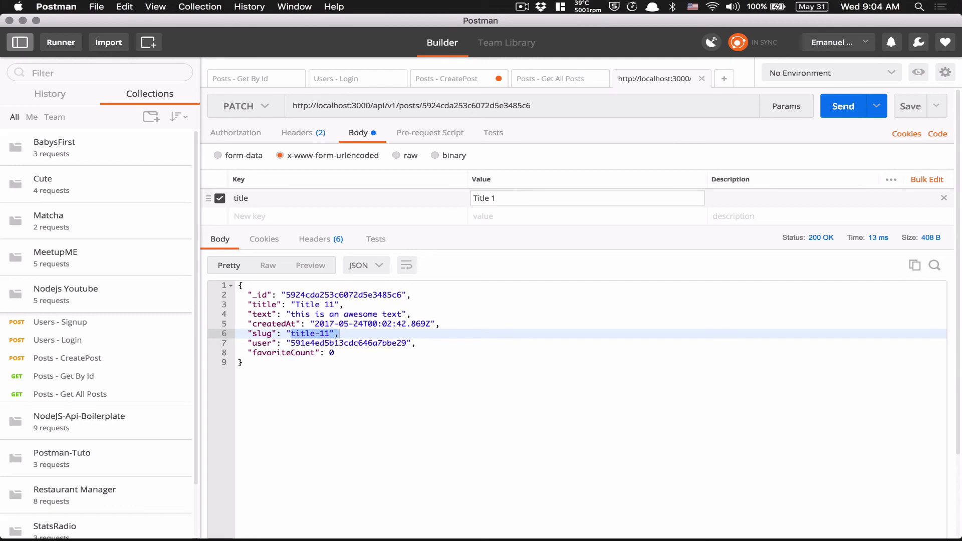
pyautogui.write('0')
pyautogui.click(843, 106)
# Revert the title to 'Title 11' and send again successfully
pyautogui.click(422, 313)
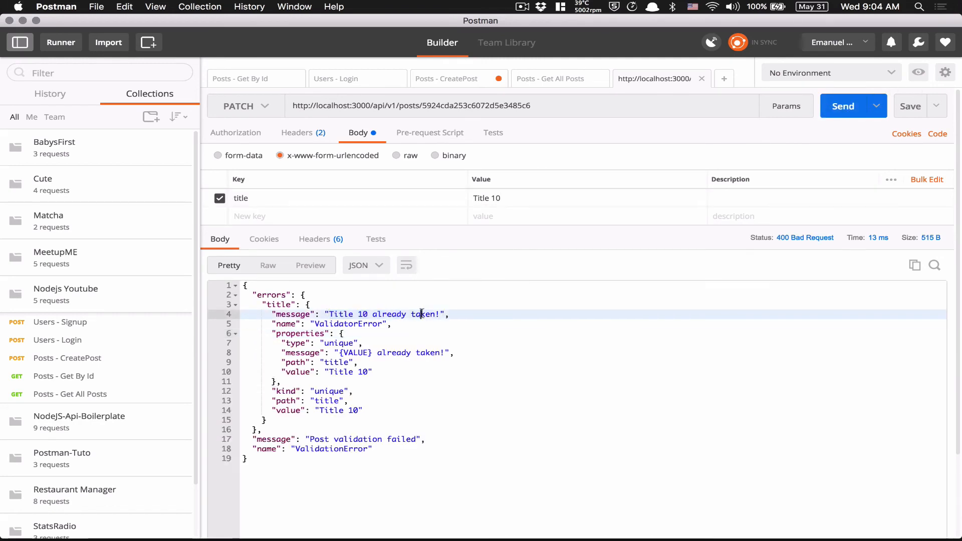
pyautogui.click(515, 198)
pyautogui.press('BackSpace')
pyautogui.write('1')
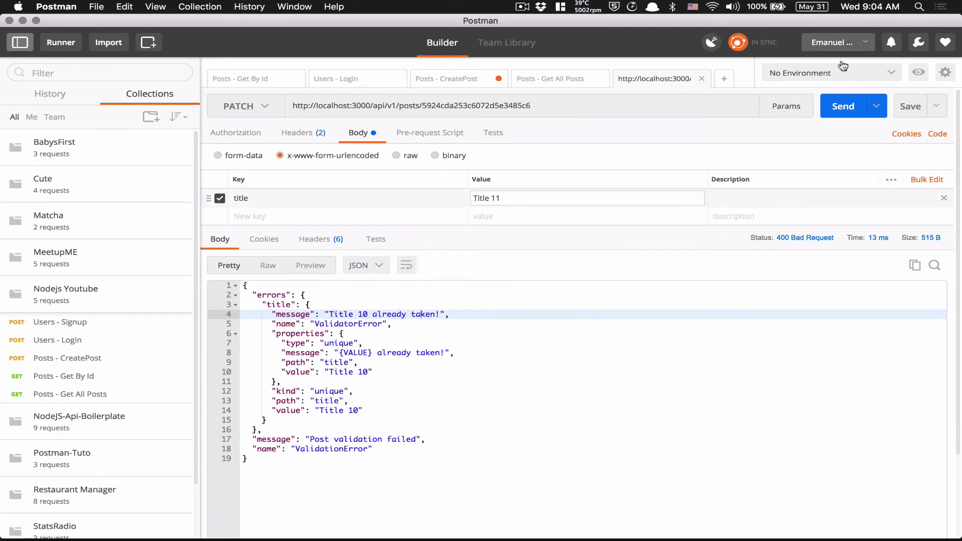
pyautogui.click(842, 106)
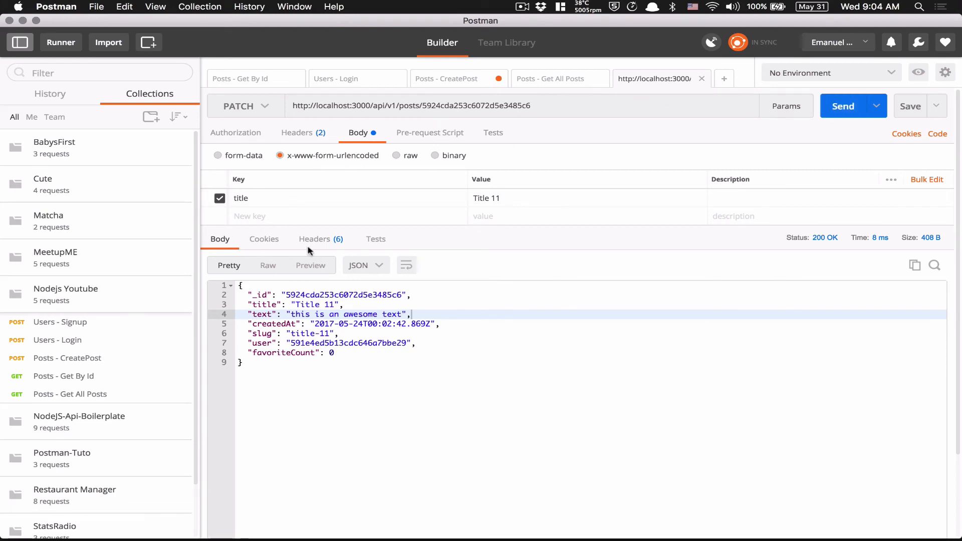
# Add a text body field, extend both title and text, and send the combined update
pyautogui.moveTo(292, 314); pyautogui.dragTo(403, 315)
pyautogui.press('super+c')
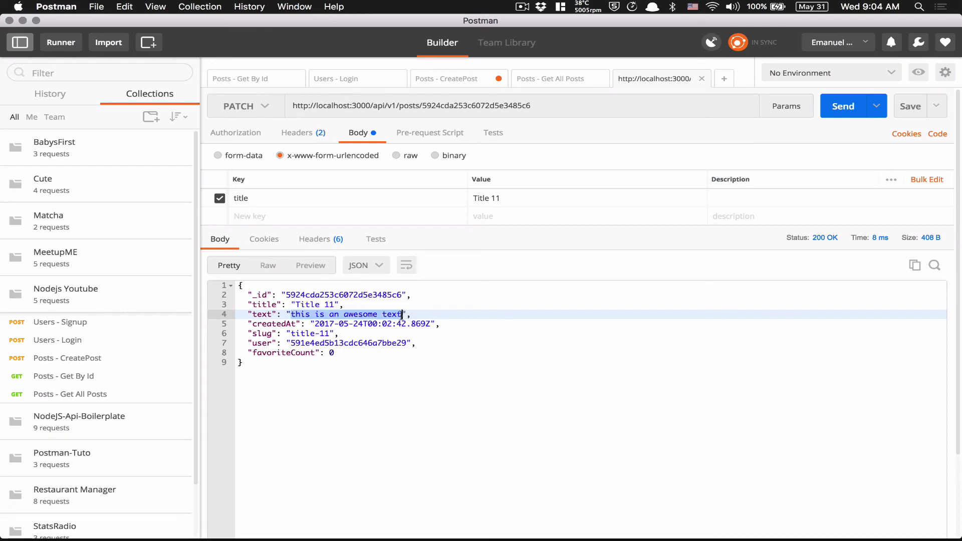
pyautogui.moveTo(252, 198)
pyautogui.click(265, 216)
pyautogui.write('text')
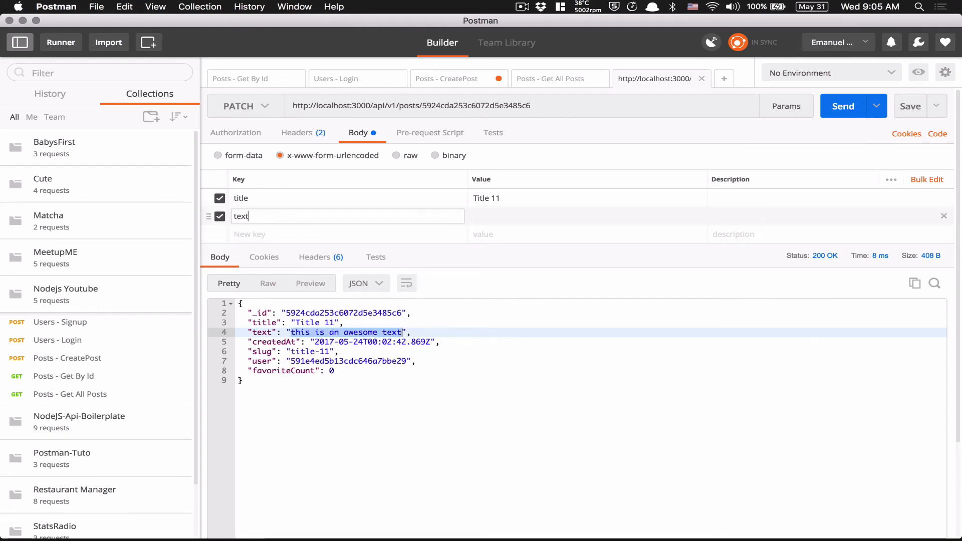
pyautogui.press('Tab')
pyautogui.press('super+v')
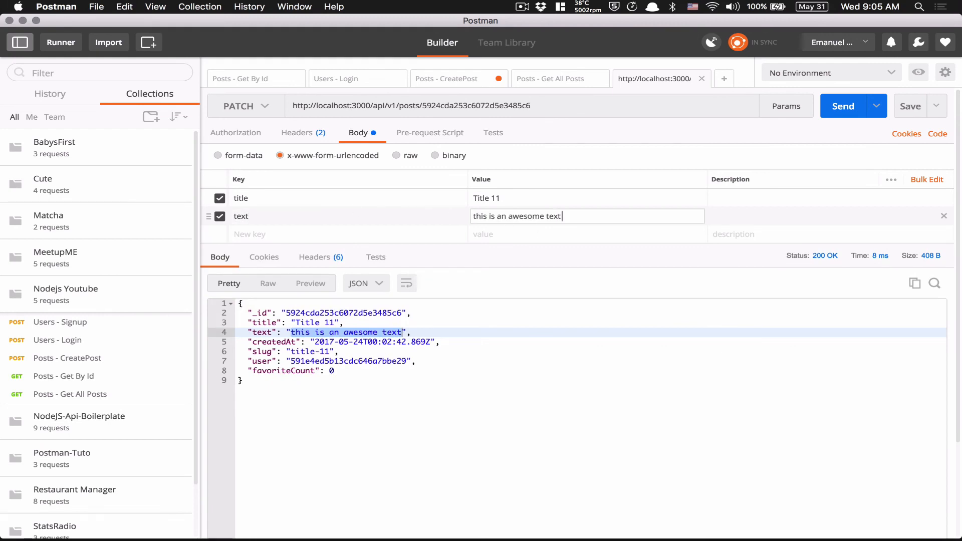
pyautogui.write(' again')
pyautogui.click(562, 198)
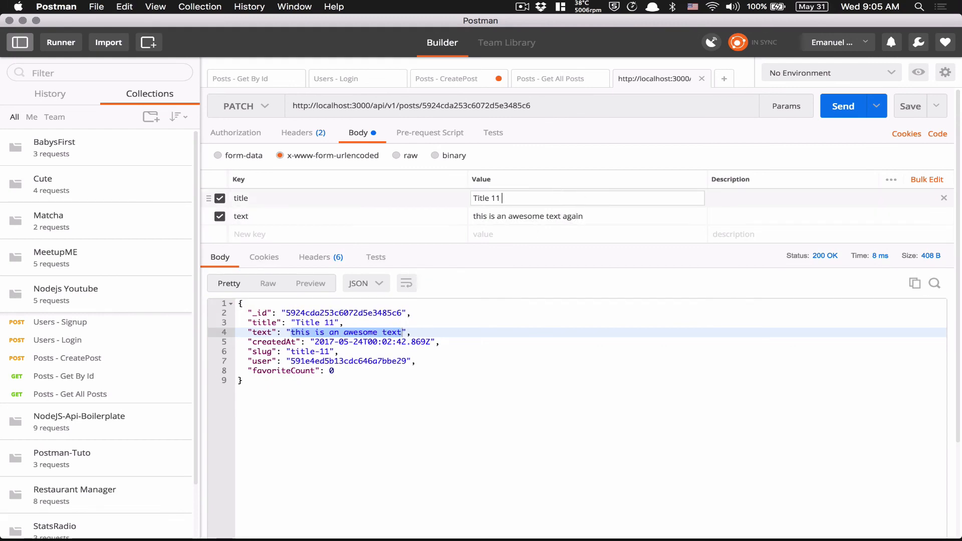
pyautogui.write('hello world')
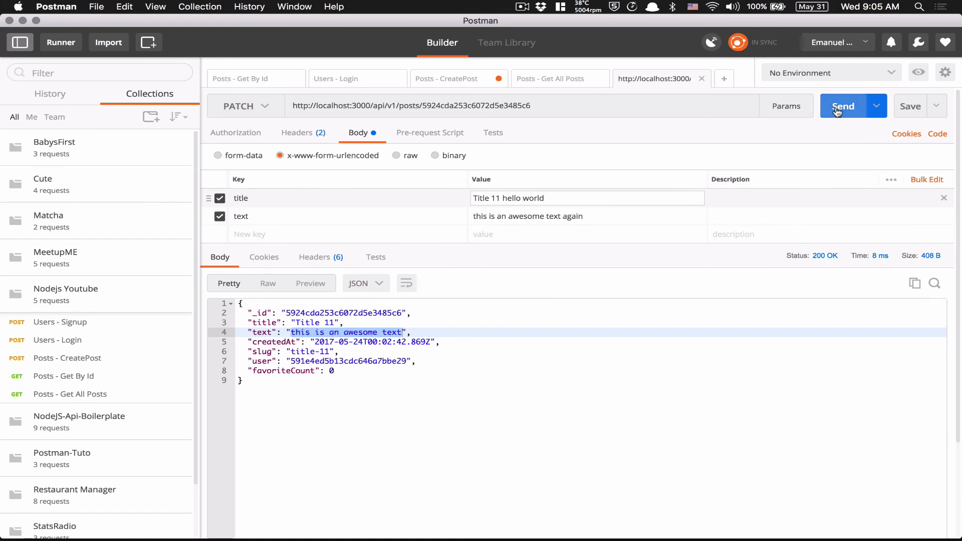
pyautogui.click(836, 109)
pyautogui.moveTo(301, 331); pyautogui.dragTo(382, 330)
pyautogui.moveTo(301, 321); pyautogui.dragTo(388, 322)
pyautogui.click(389, 322)
# Remove the added words so the post returns to 'Title 11' and its original text, and send
pyautogui.click(585, 217)
pyautogui.doubleClick(573, 216)
pyautogui.press('BackSpace')
pyautogui.press('BackSpace')
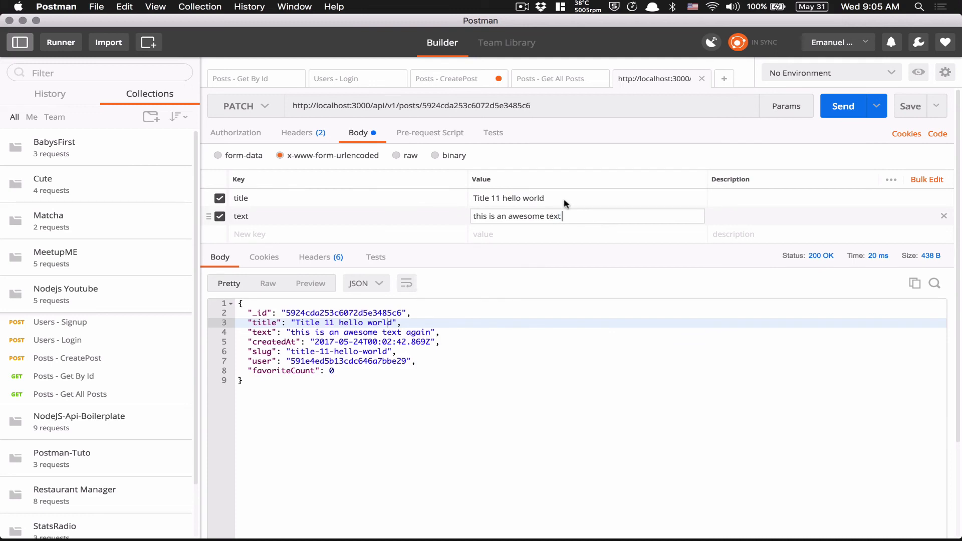
pyautogui.moveTo(560, 198); pyautogui.dragTo(501, 200)
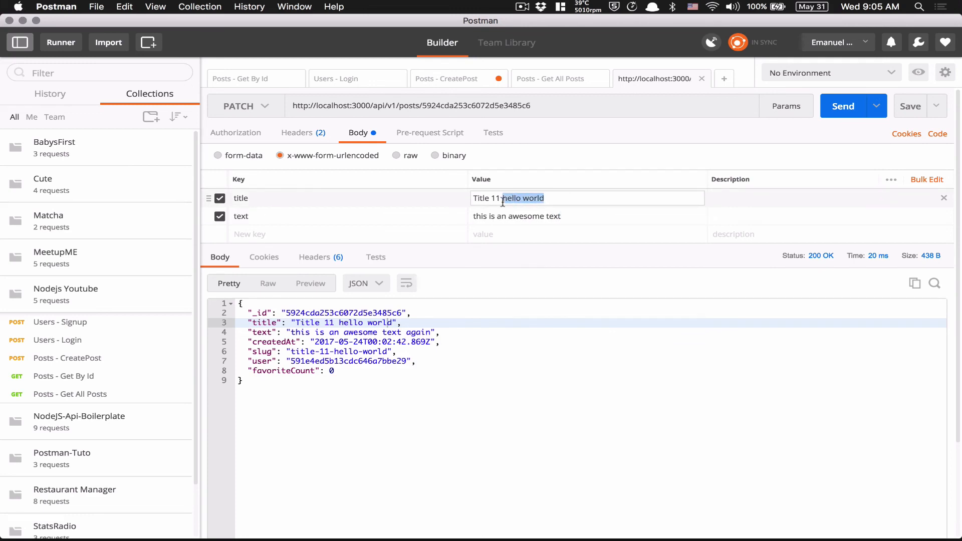
pyautogui.press('BackSpace')
pyautogui.click(842, 105)
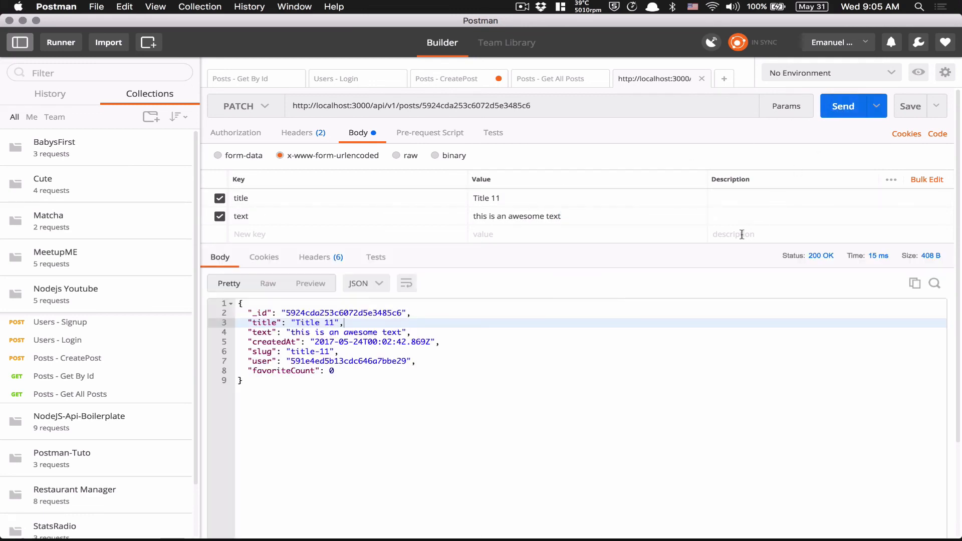
# Bring VS Code with post.routes.js back to the front via Mission Control
pyautogui.press('F3')
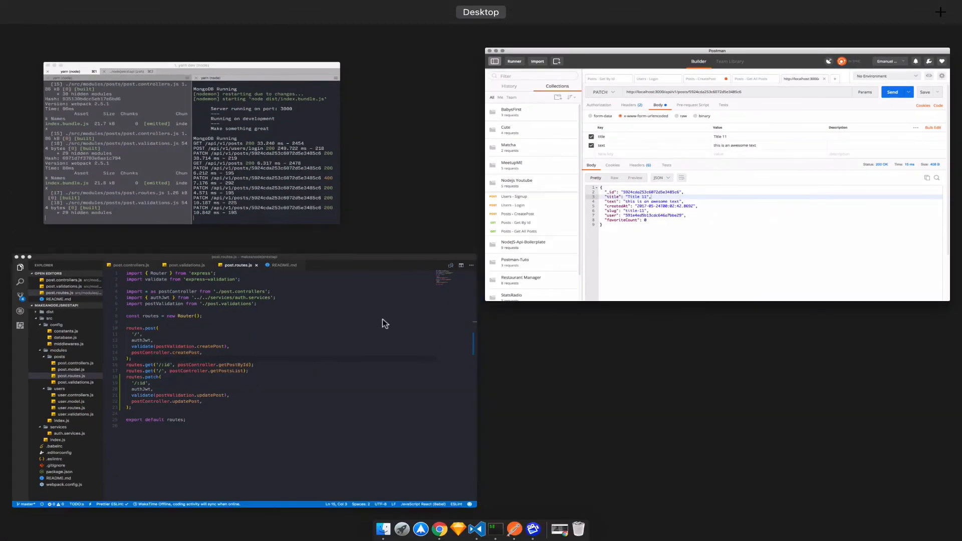
pyautogui.click(383, 319)
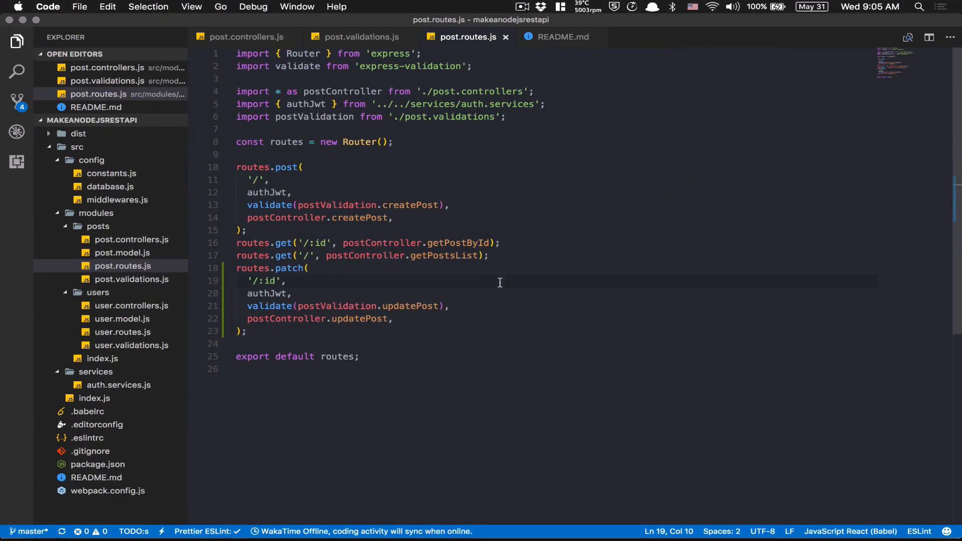